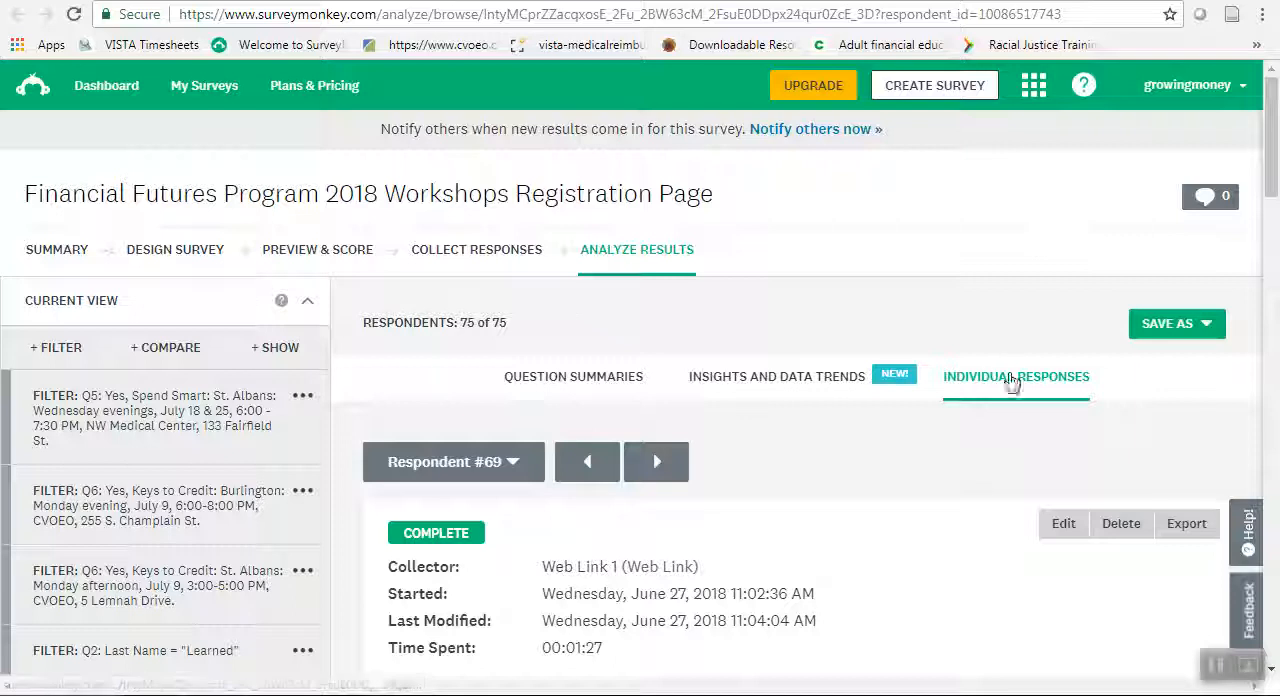
Review the respondent's workshop selections and other answers, and copy the email address given in Q4.
left_click_drag(1276, 165, 1270, 384)
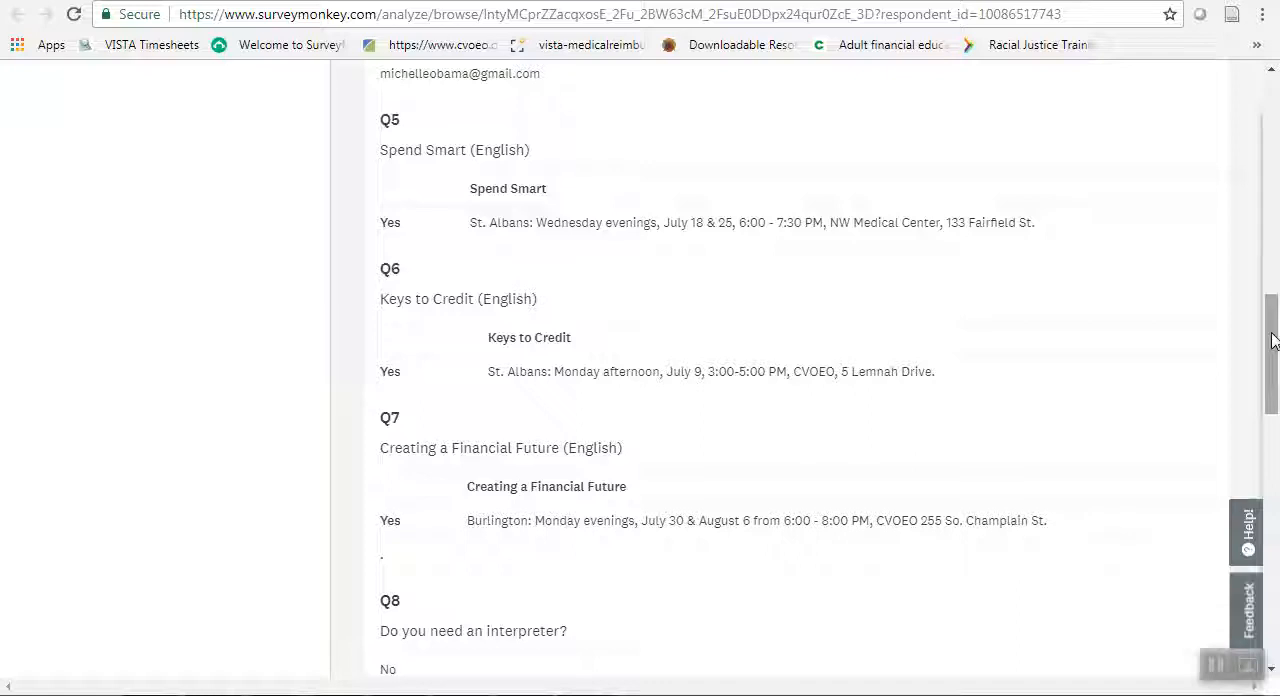
left_click_drag(1272, 340, 1272, 438)
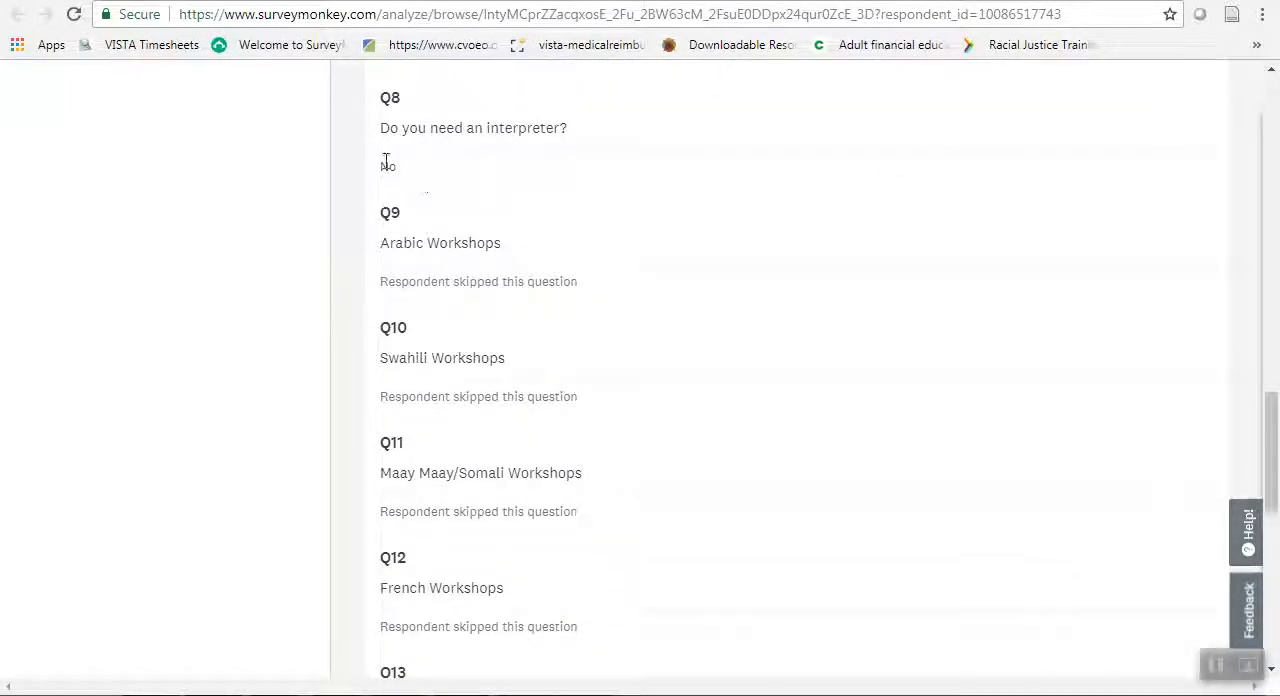
left_click_drag(1270, 490, 1266, 648)
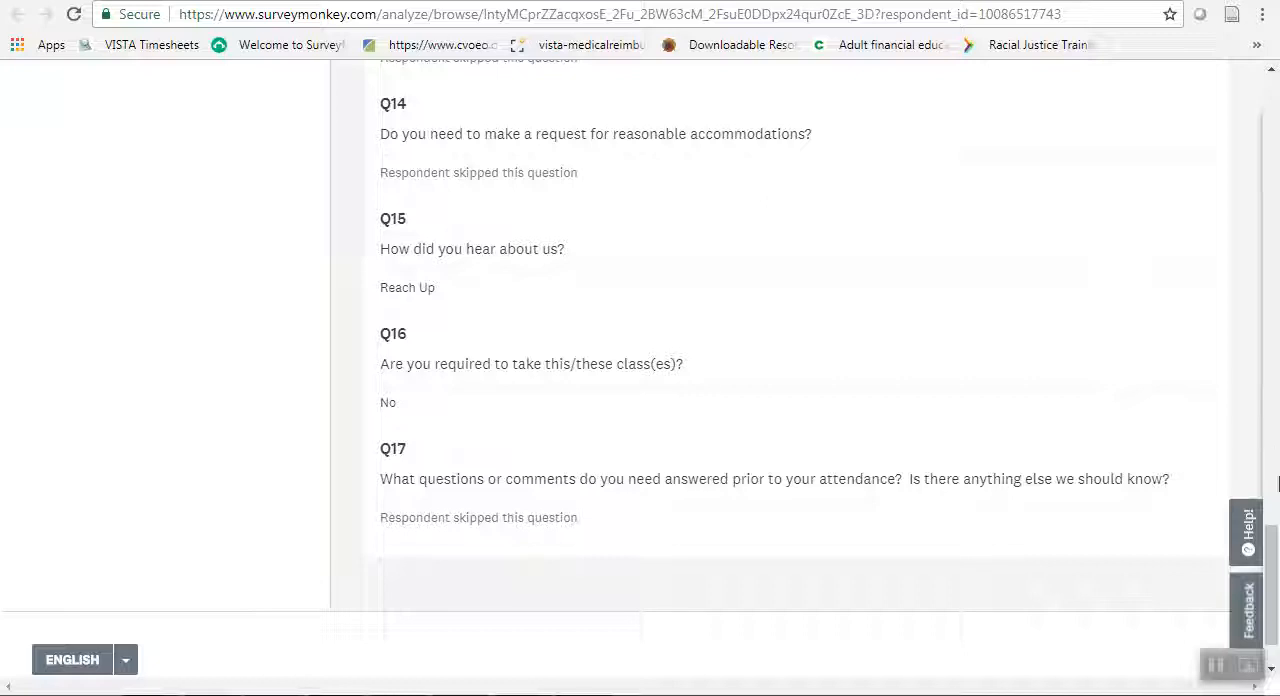
left_click_drag(1275, 524, 1249, 220)
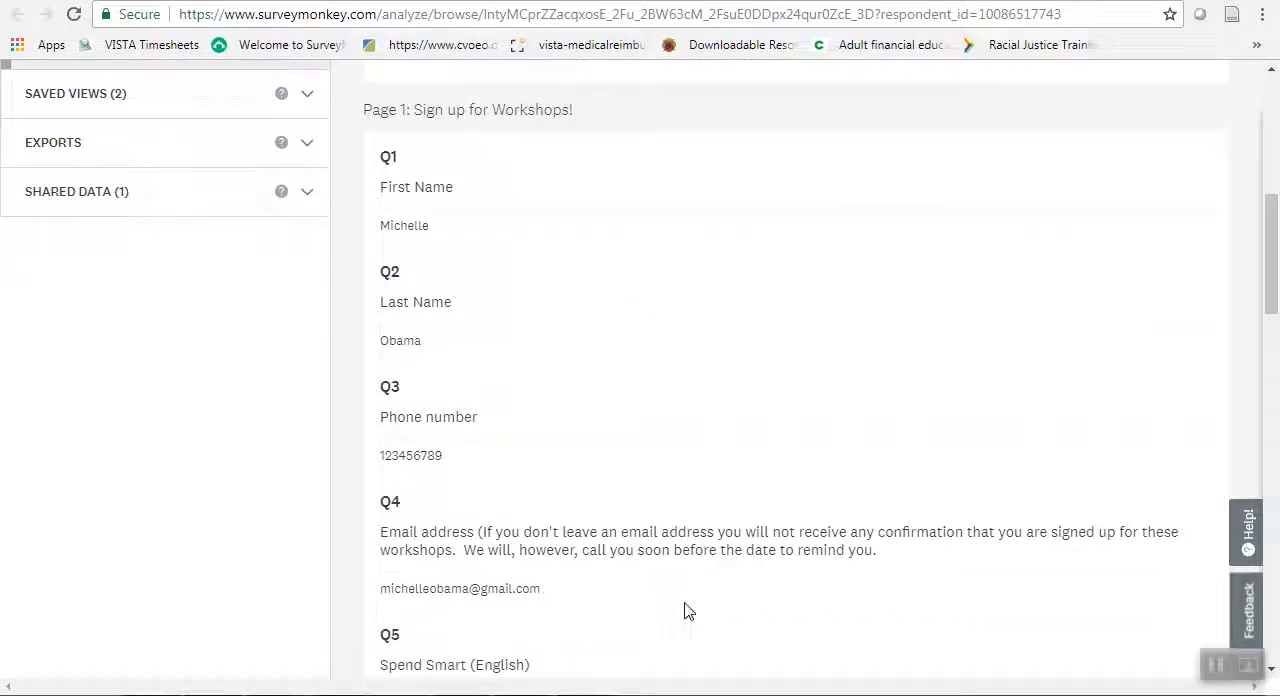
triple_click(455, 590)
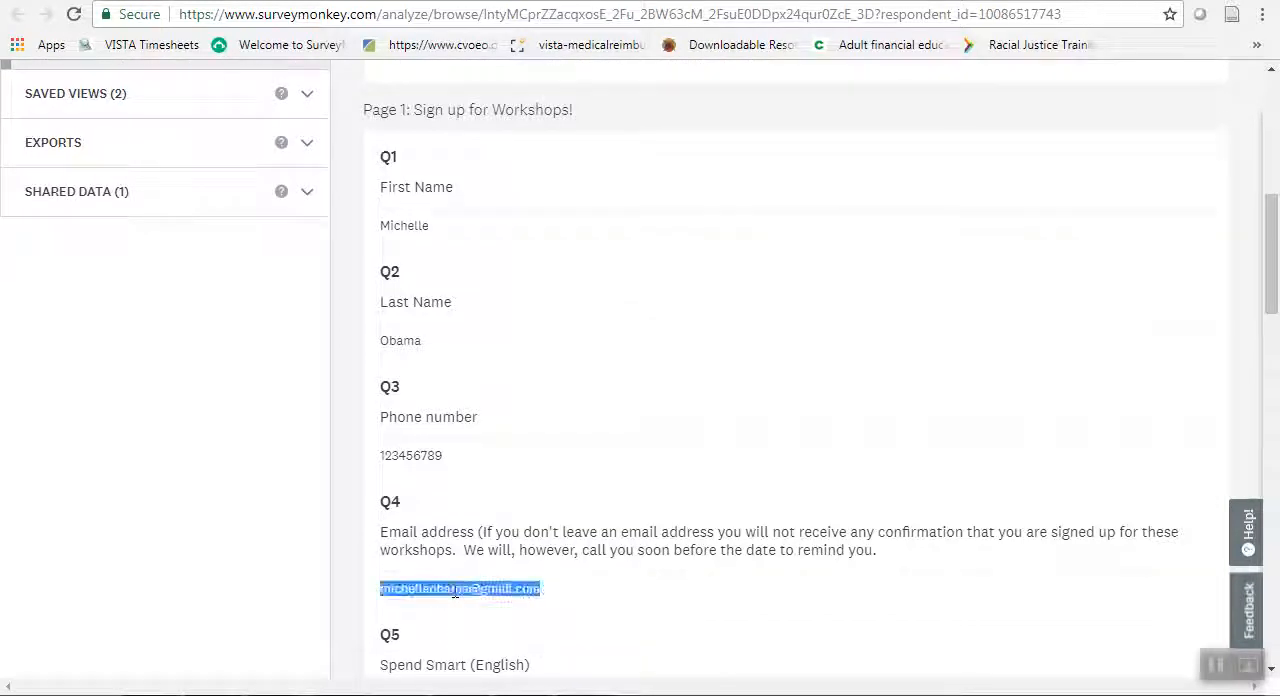
right_click(455, 590)
left_click(573, 462)
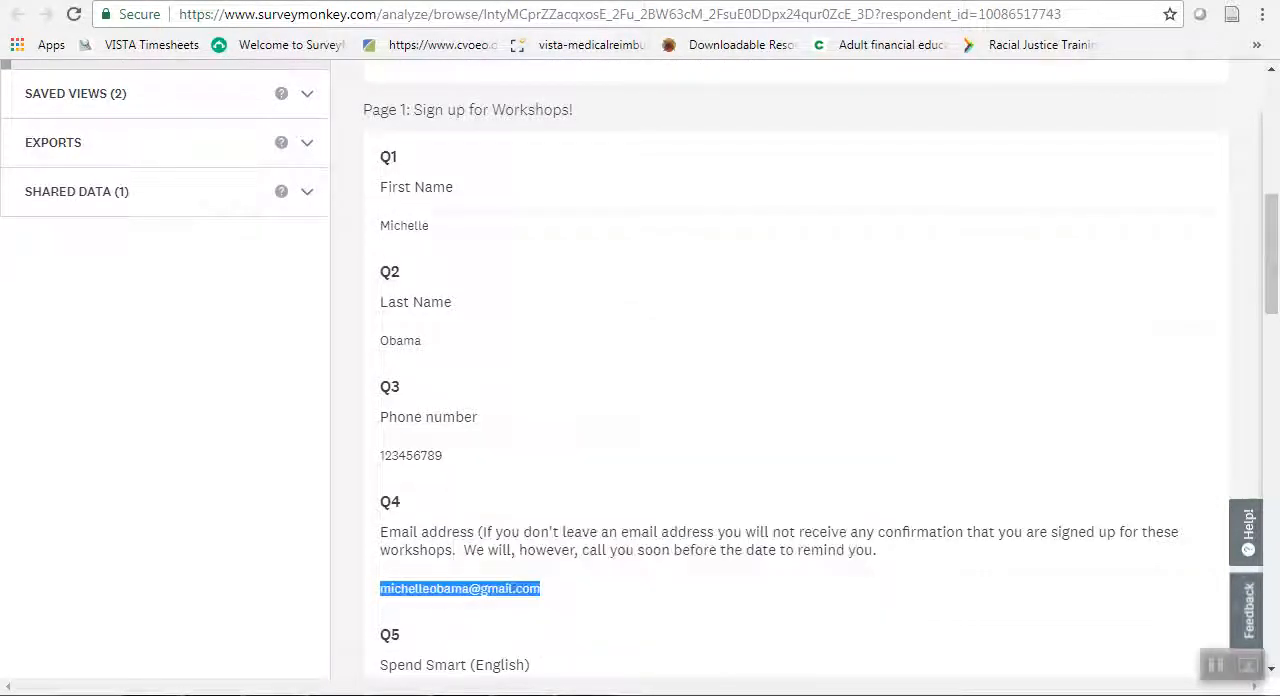
Switch to the file explorer and open Workshop Coordination Resources inside WORKSHOP COORDINATION FFP on the Shared (S:) drive.
left_click(252, 694)
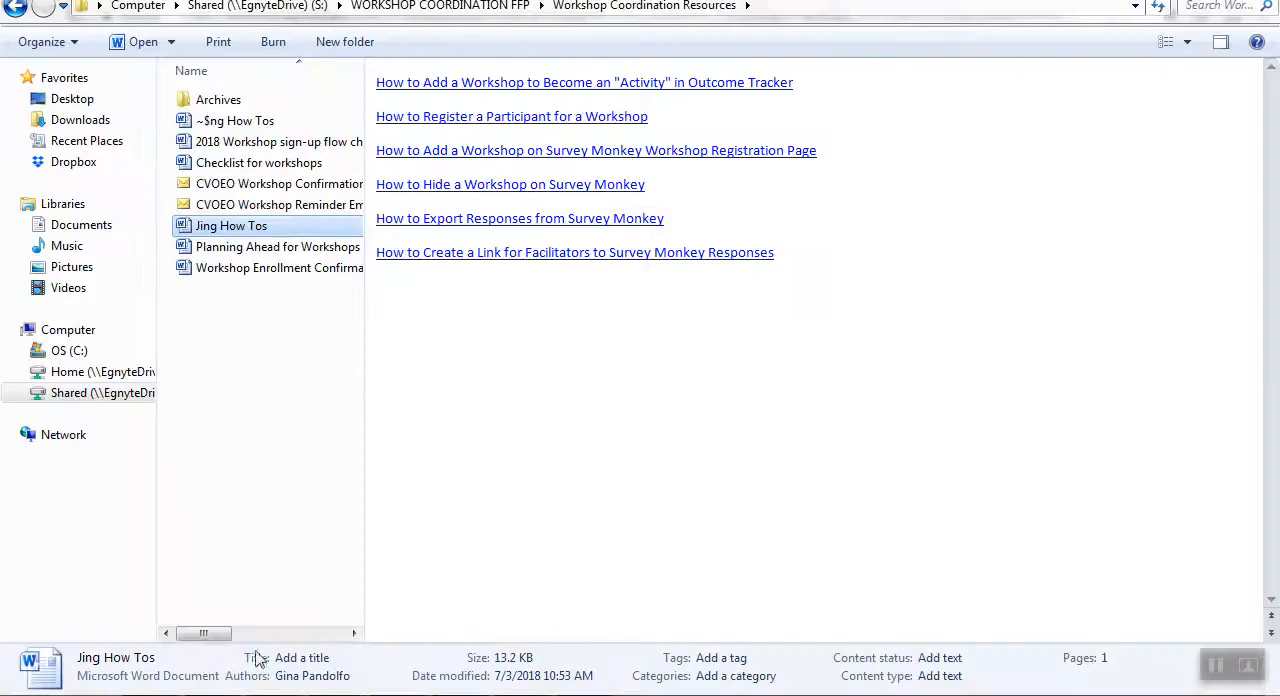
left_click(100, 394)
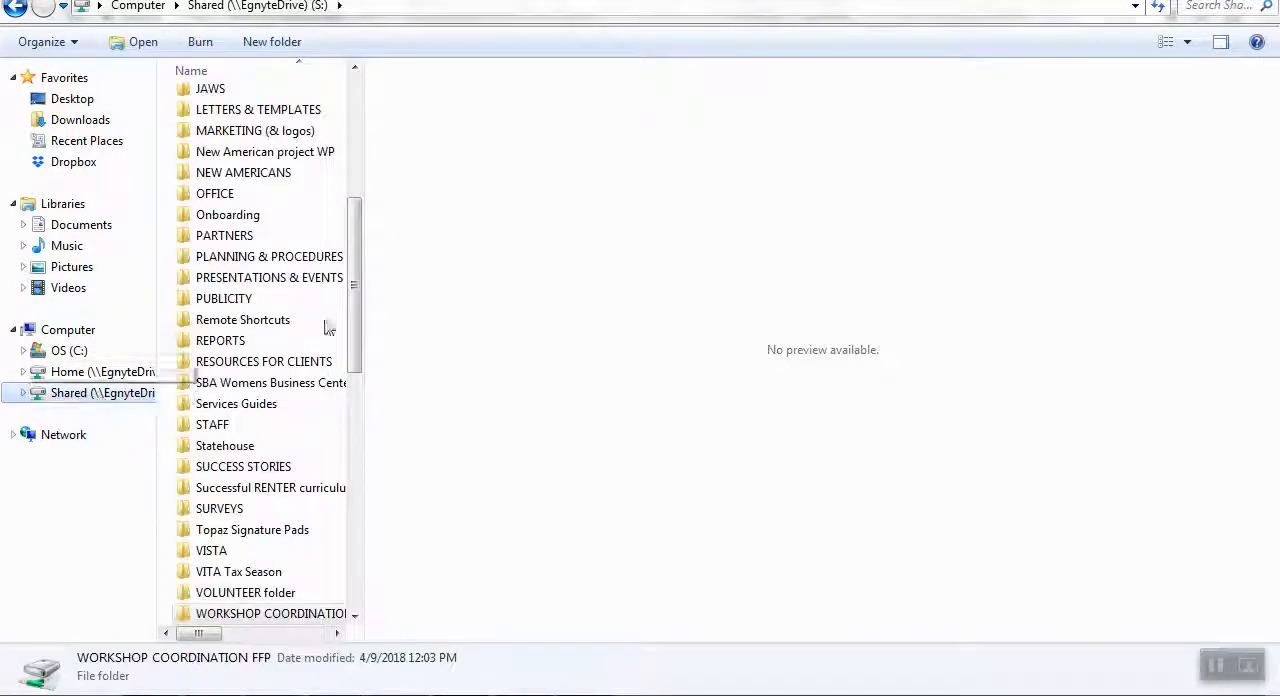
left_click_drag(357, 337, 363, 420)
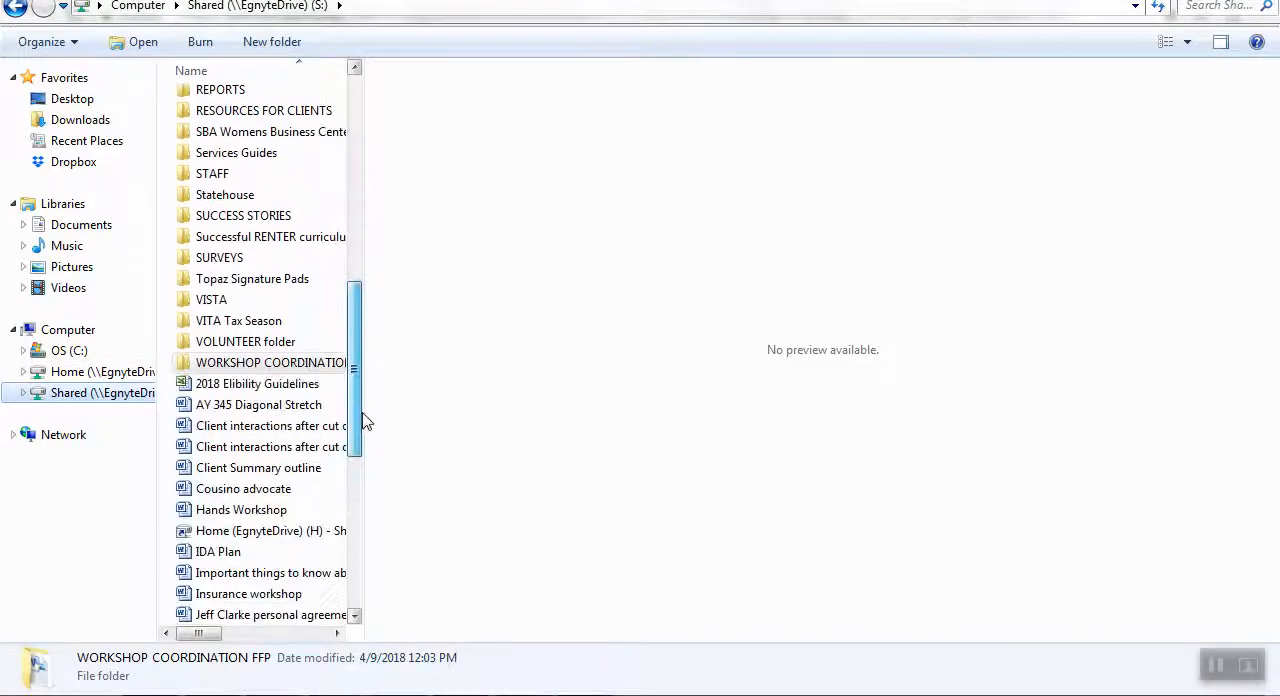
double_click(313, 366)
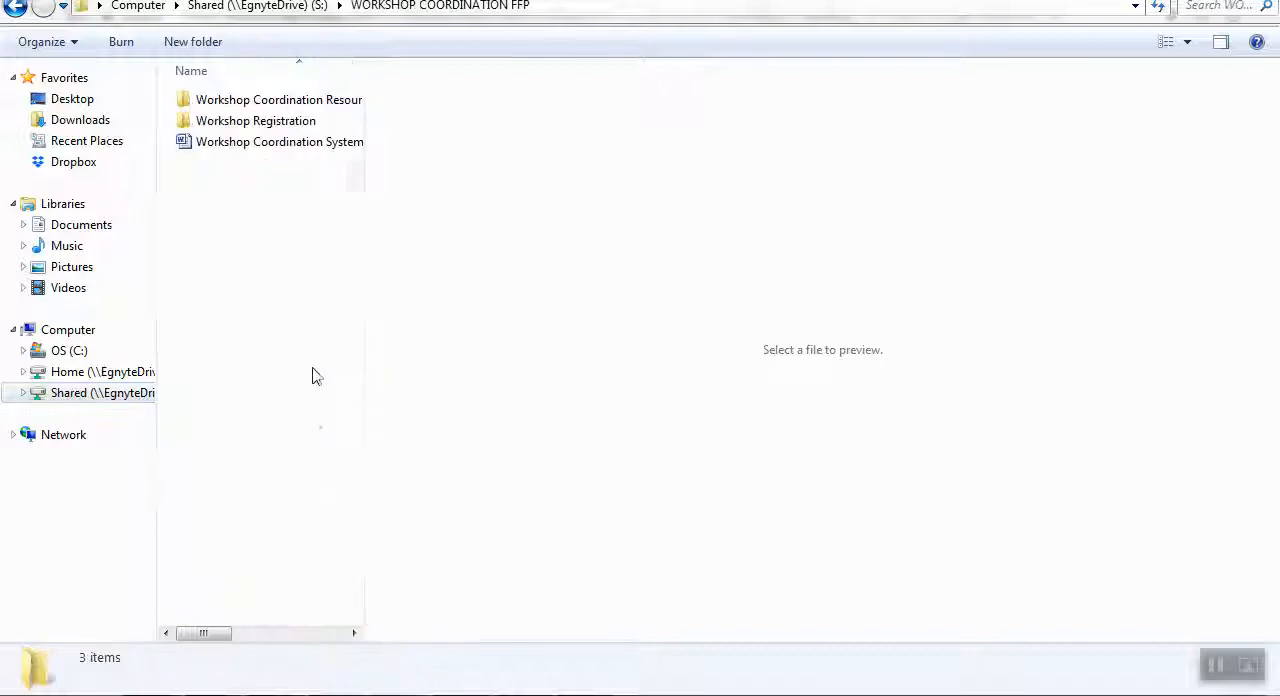
double_click(310, 100)
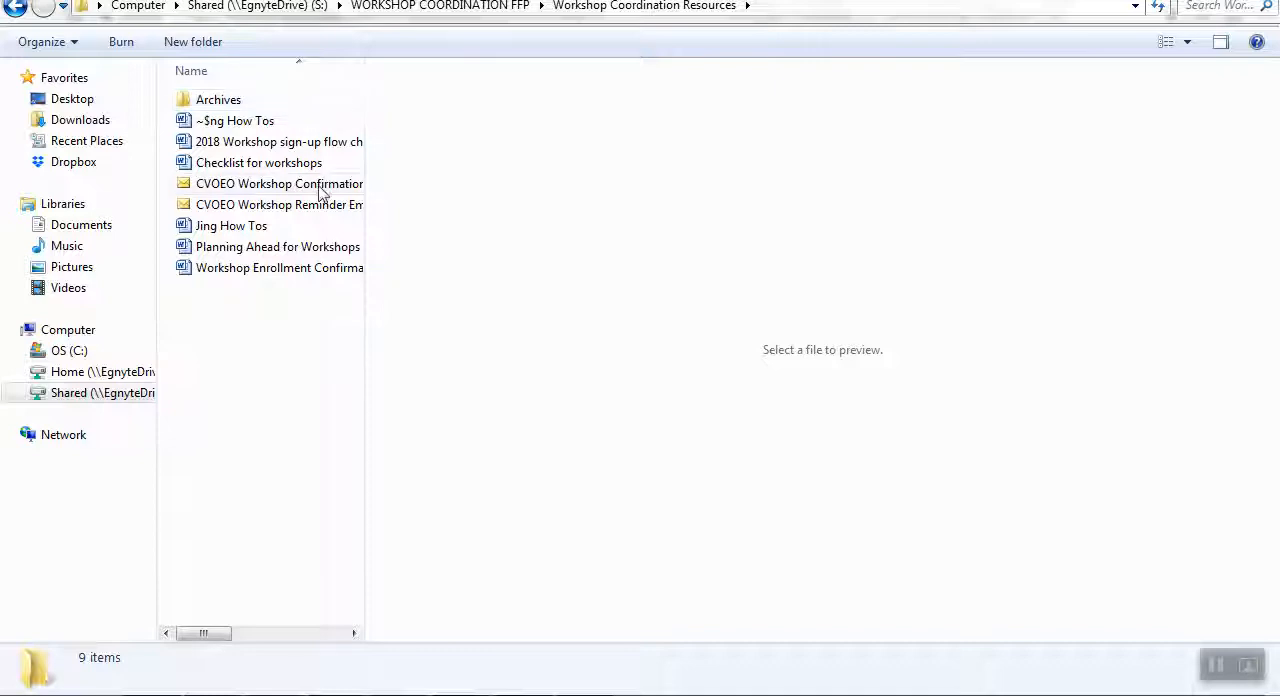
Widen the file list to show full names and open the CVOEO Workshop Confirmation Email template.
left_click_drag(363, 168, 662, 169)
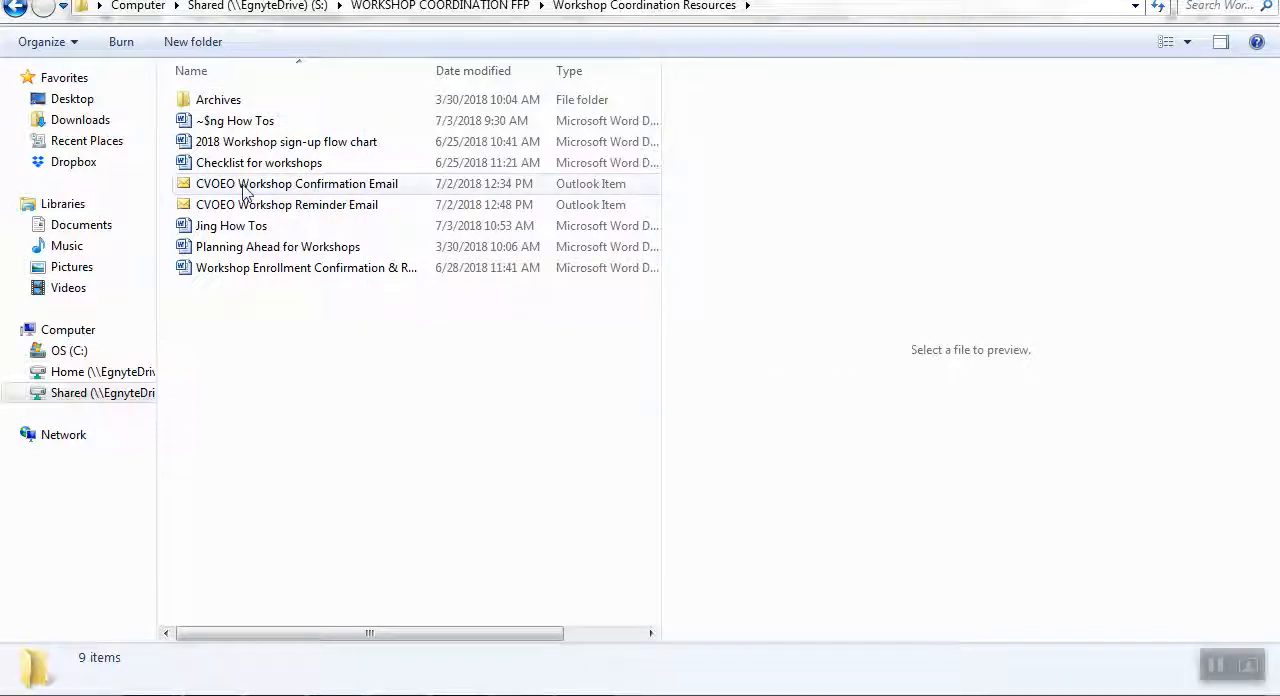
left_click(368, 190)
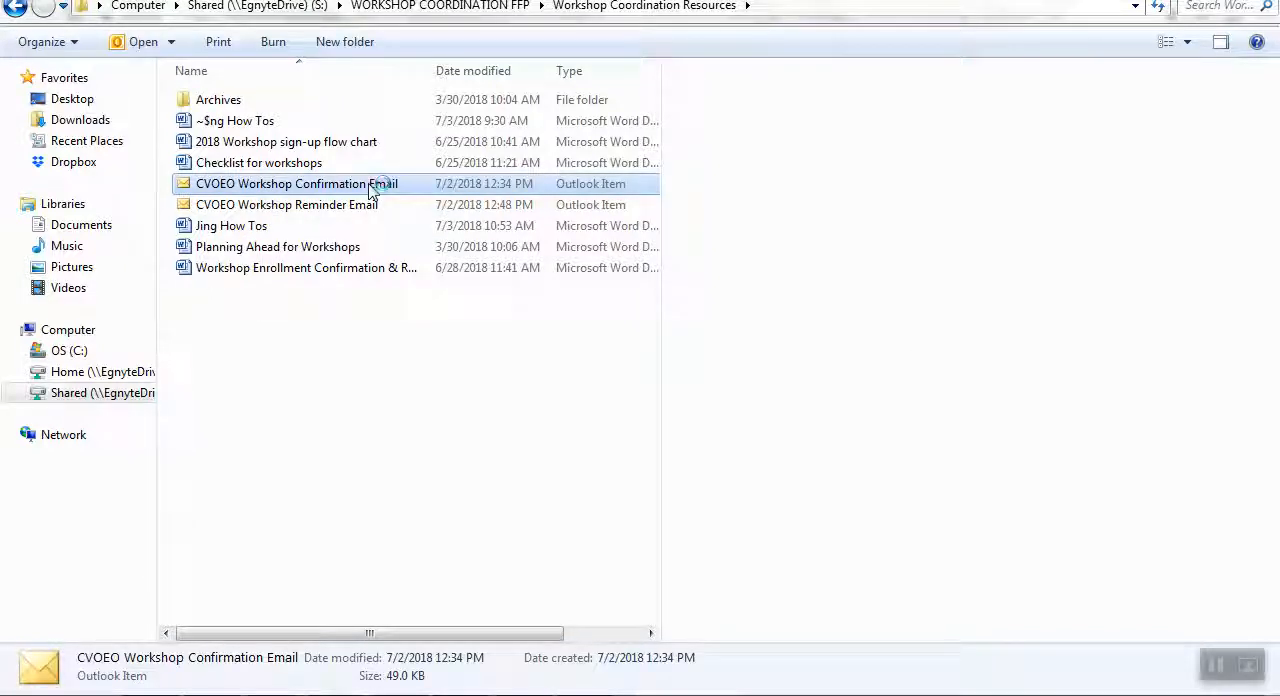
double_click(370, 190)
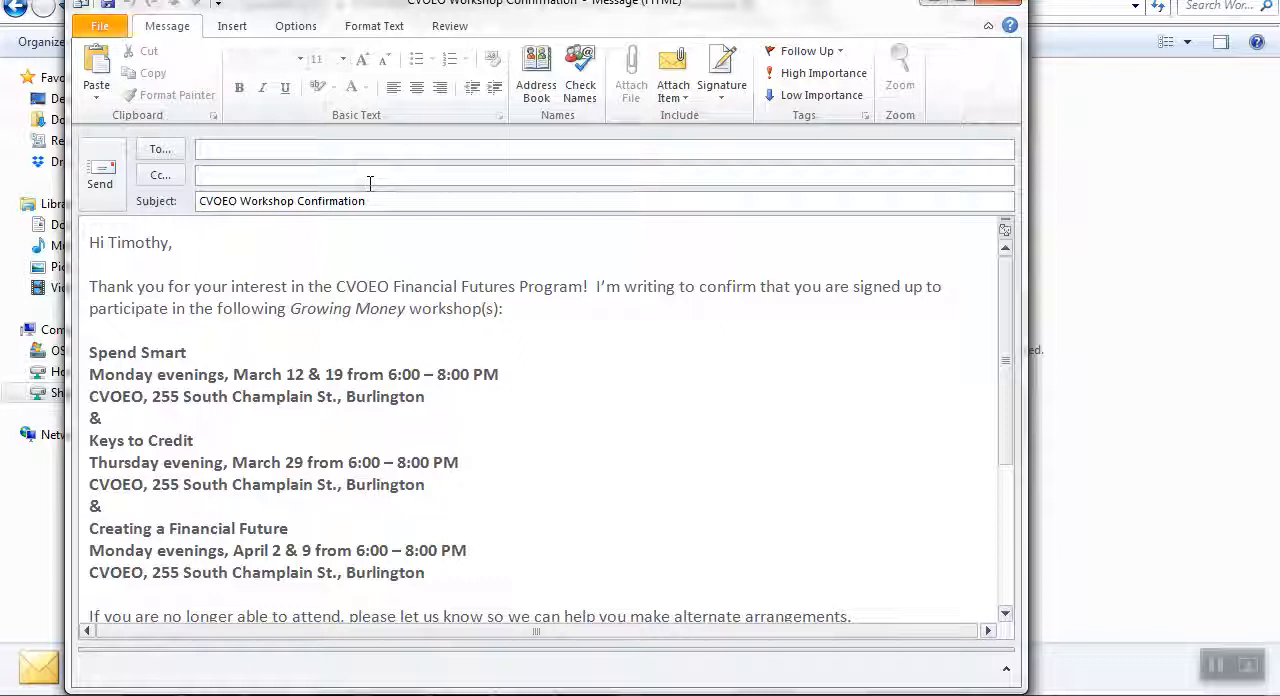
Paste the copied email address as the recipient and replace the name in the greeting with the respondent's first name.
right_click(309, 153)
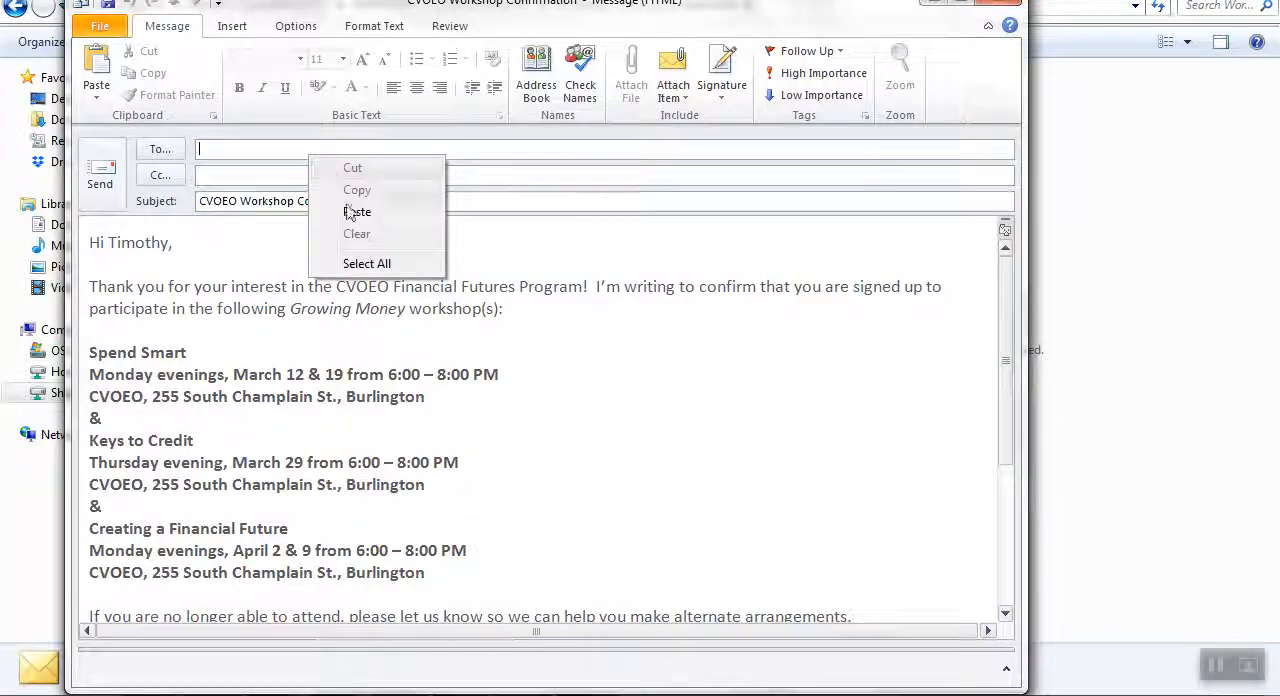
left_click(365, 210)
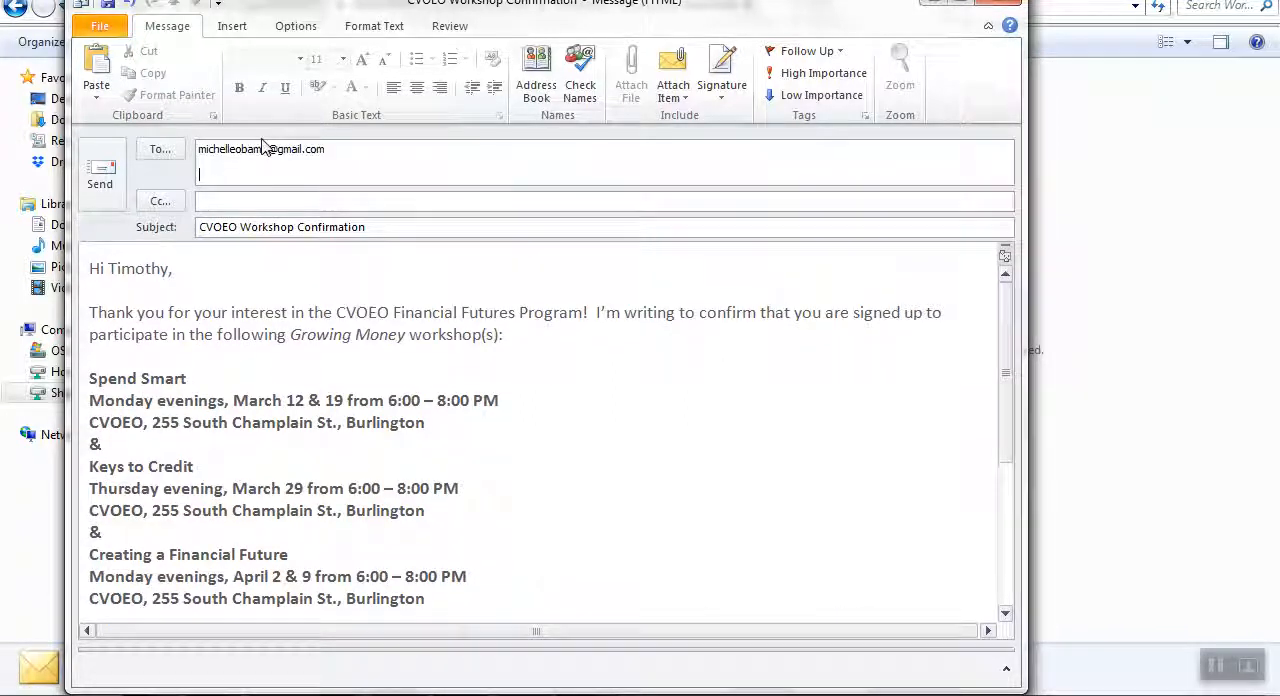
double_click(142, 270)
type("M")
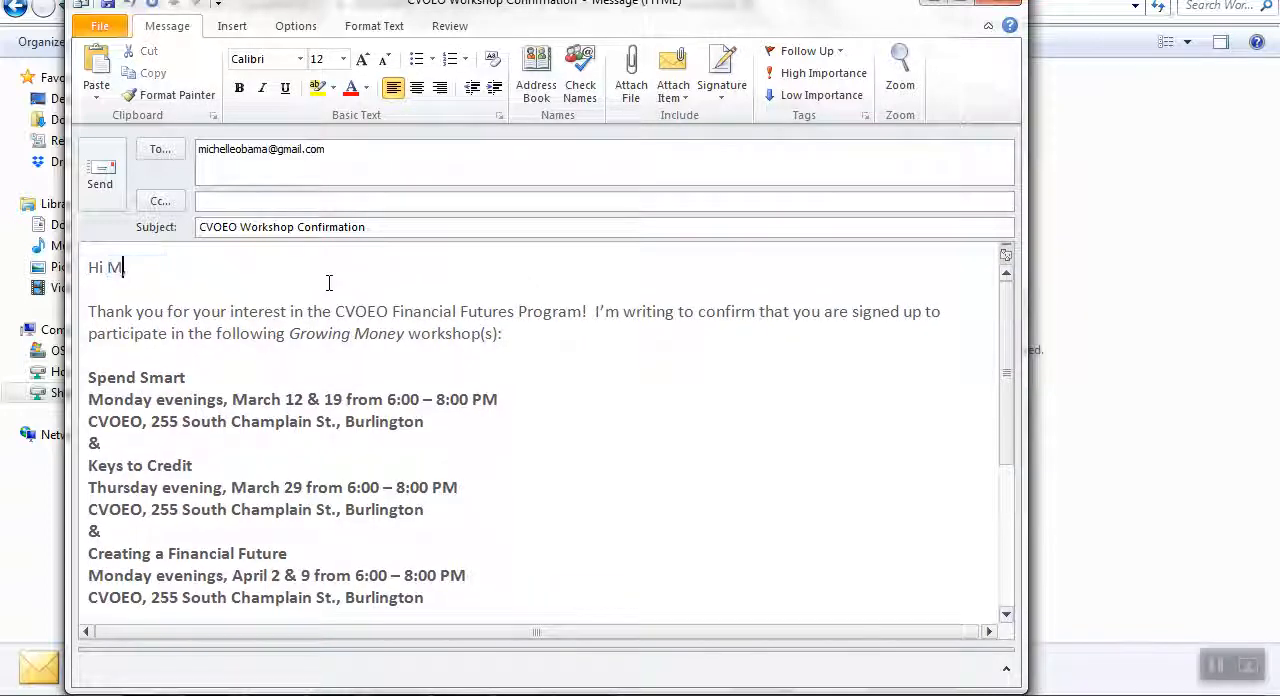
type("ichelle,")
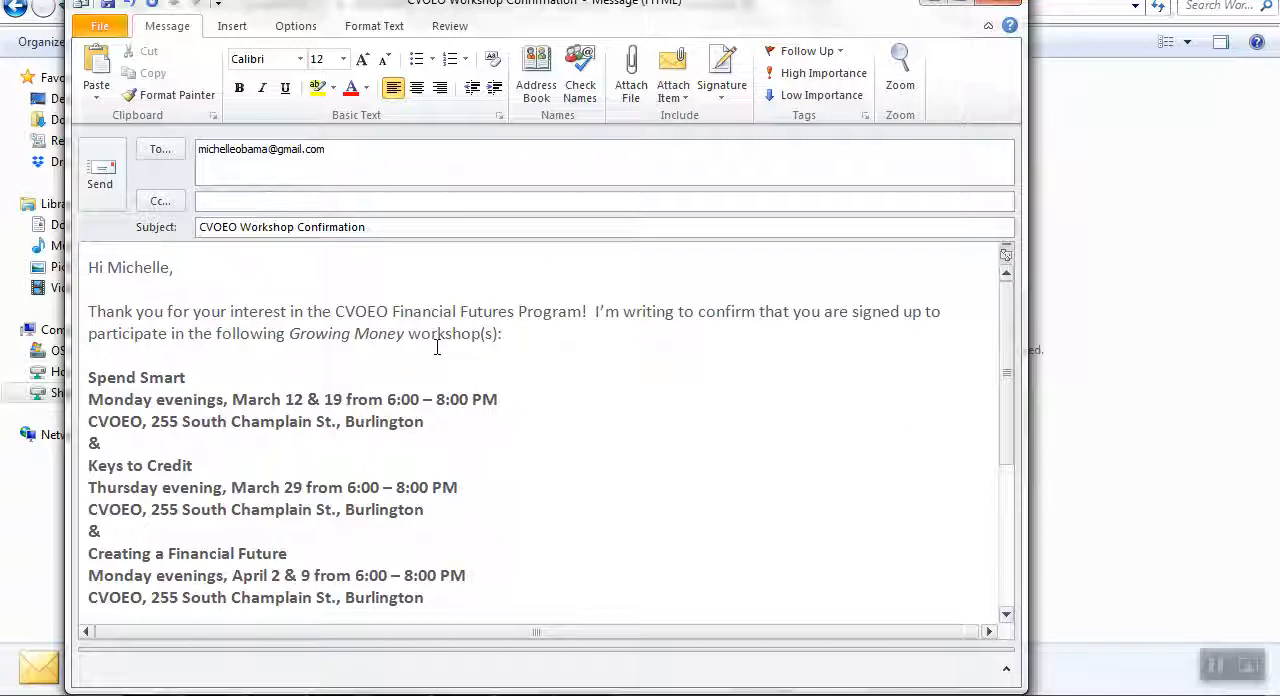
Arrange the email draft and the SurveyMonkey response side by side, with the Q5 to Q7 workshop answers in view.
scroll(434, 346, "down", 2)
scroll(218, 360, "up", 1)
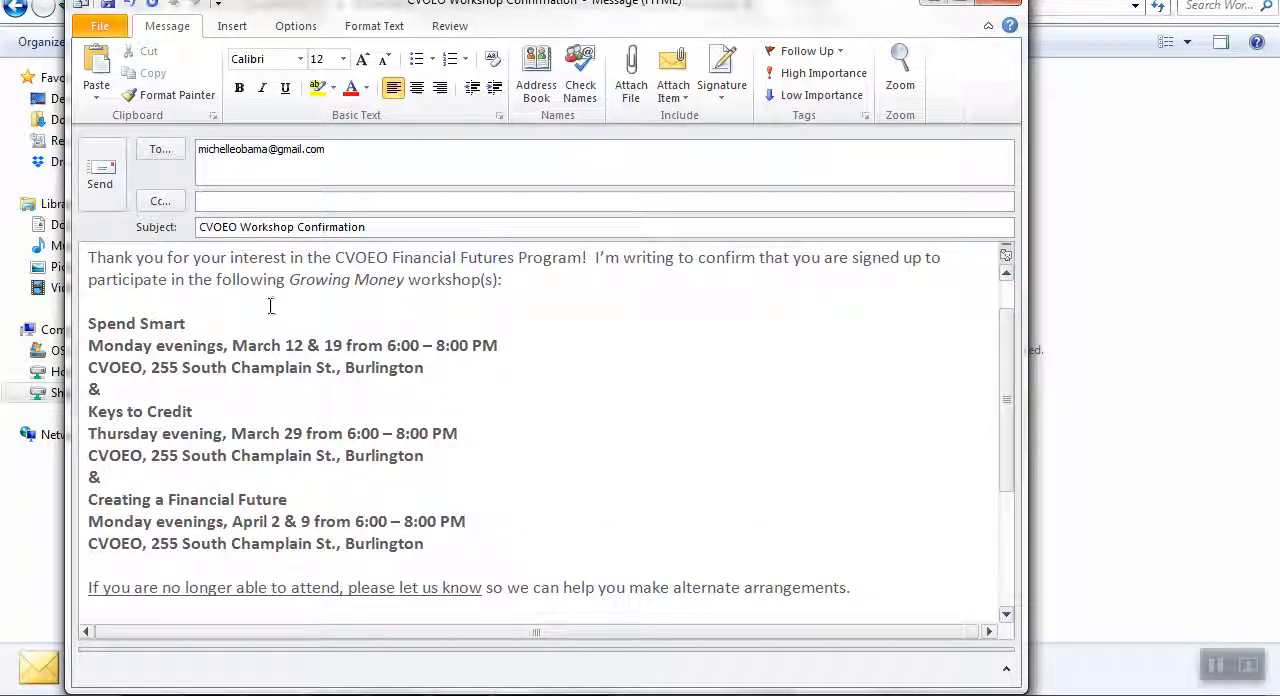
left_click_drag(491, 17, 943, 5)
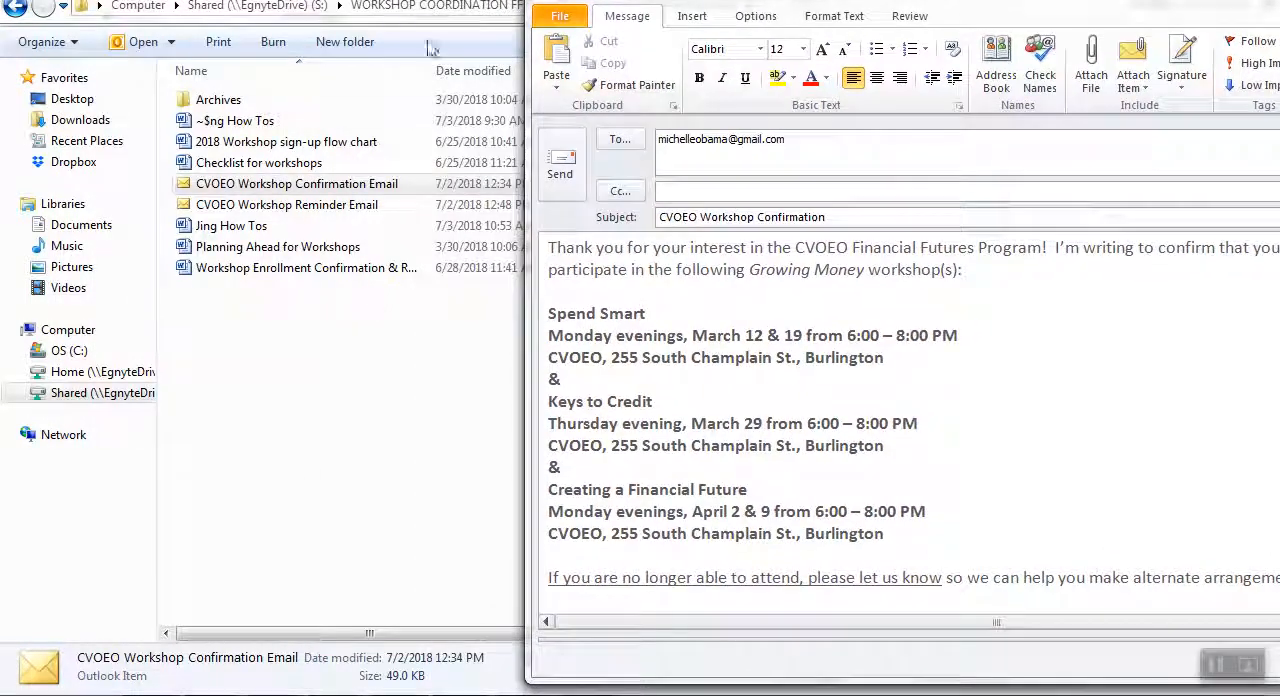
key("alt+Tab")
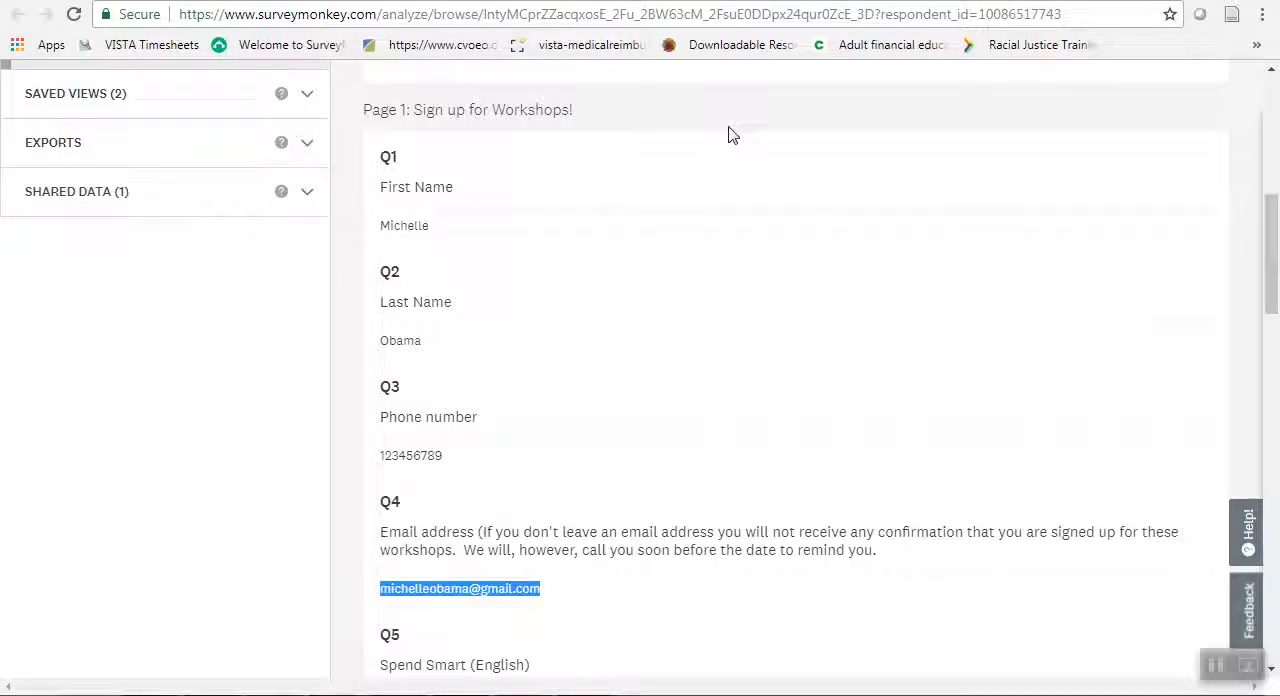
left_click(918, 359)
scroll(918, 359, "down", 6)
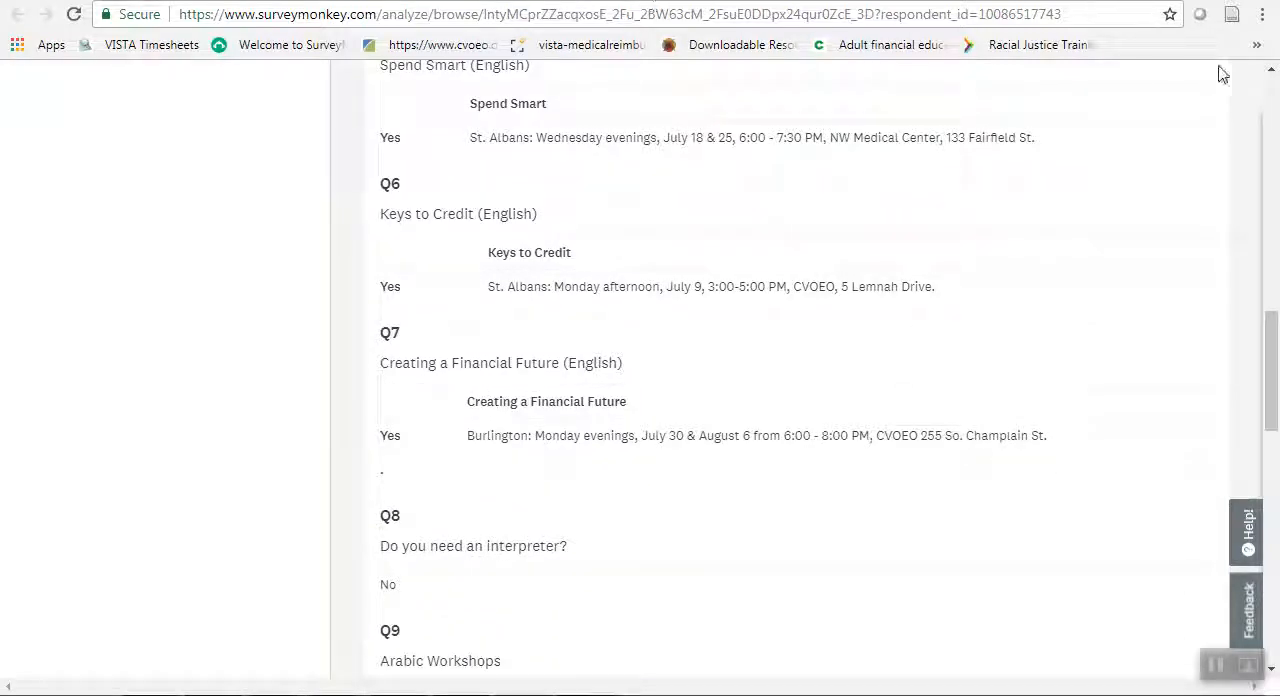
left_click(1219, 1)
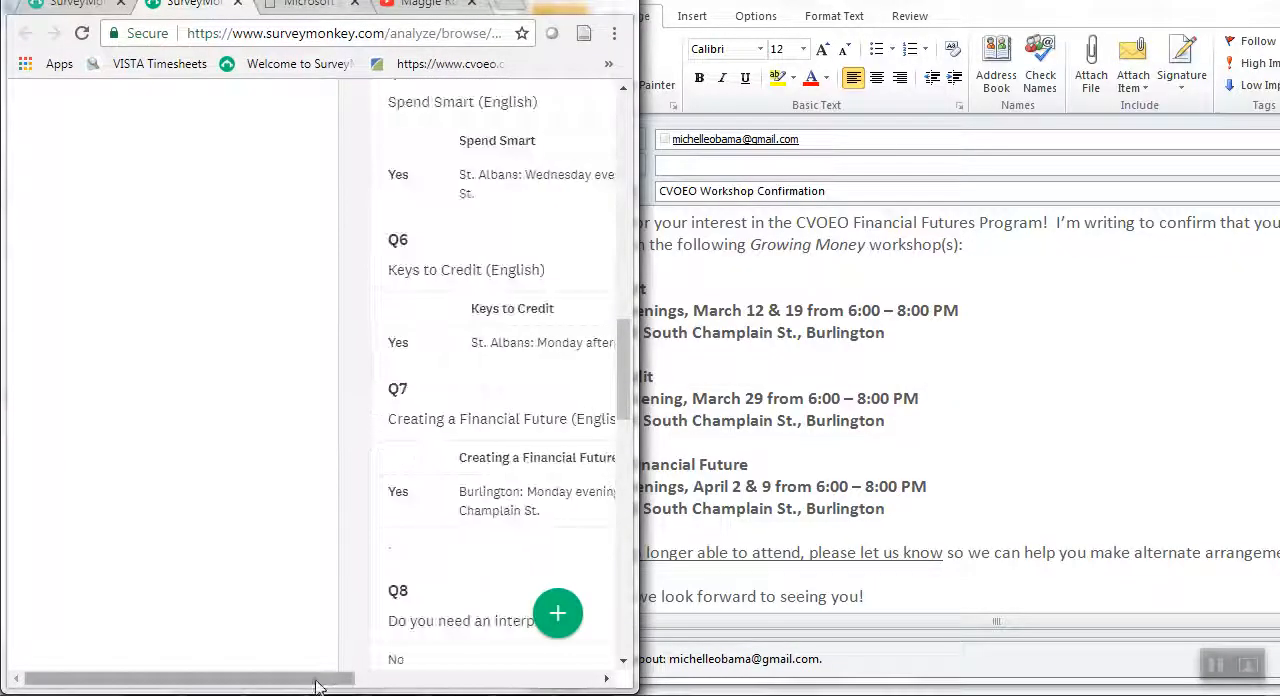
left_click_drag(316, 678, 512, 680)
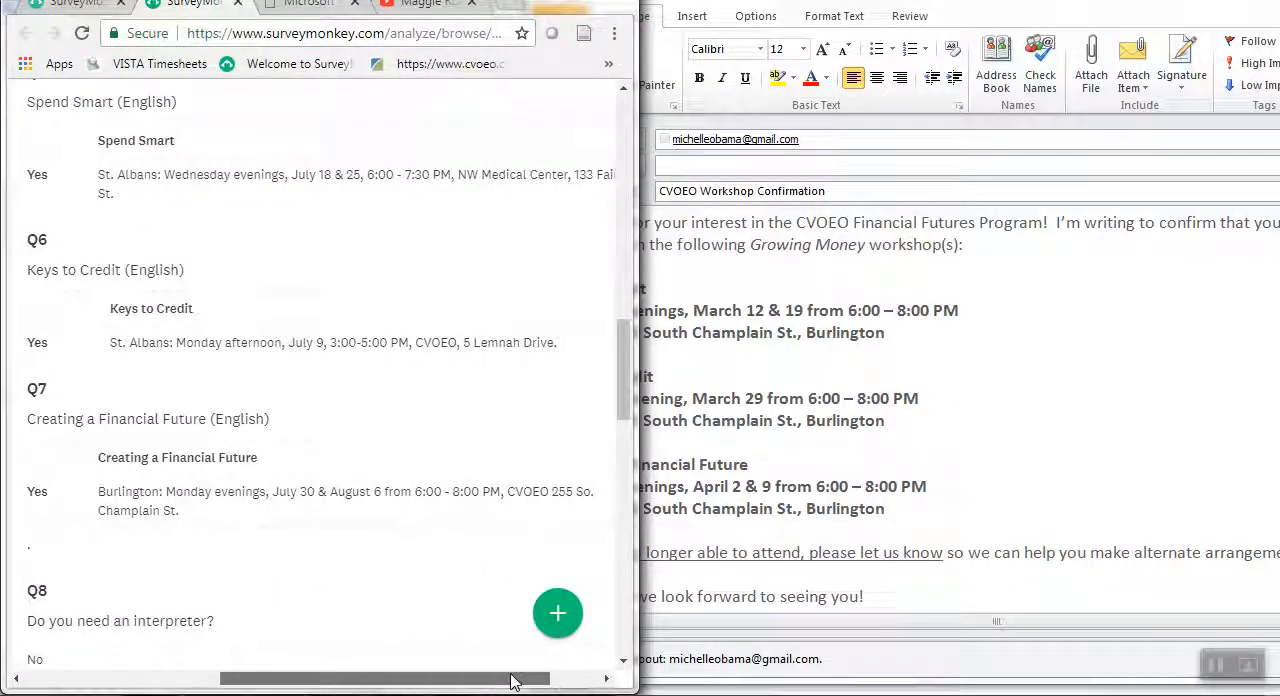
Move the Keys to Credit block above Spend Smart in the email body and add an "&" line between them.
left_click(1045, 372)
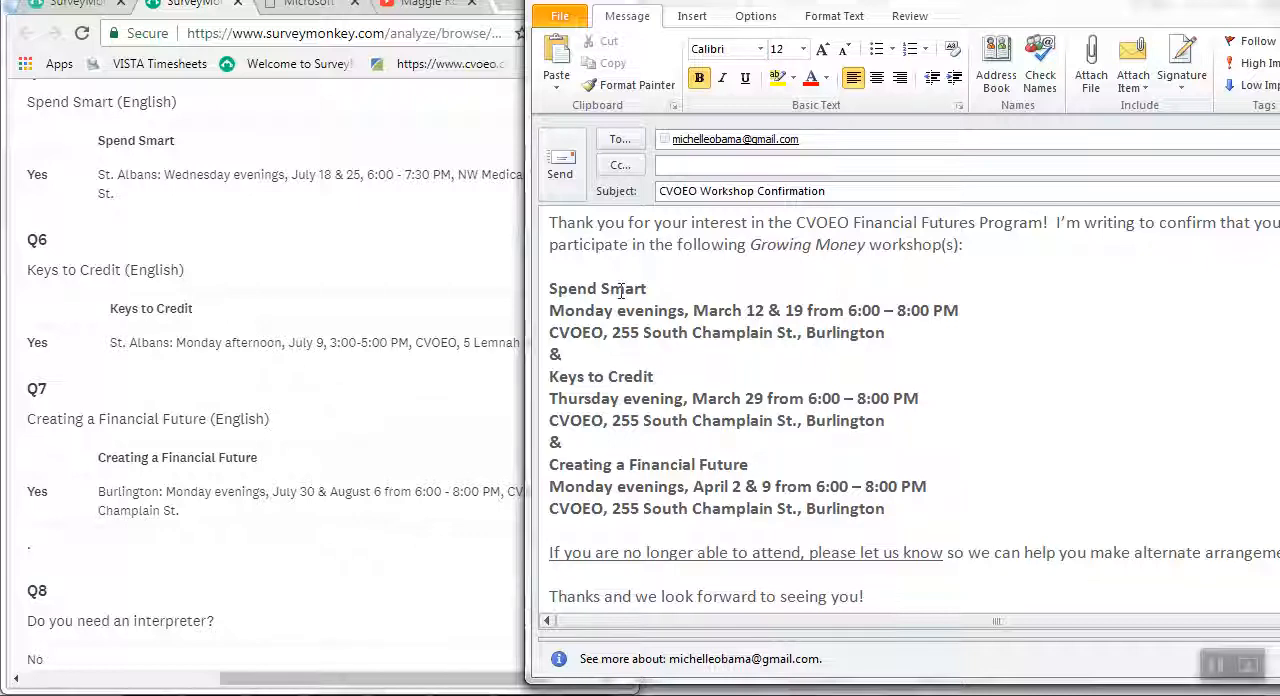
left_click_drag(912, 426, 519, 381)
key("ctrl+c")
right_click(604, 396)
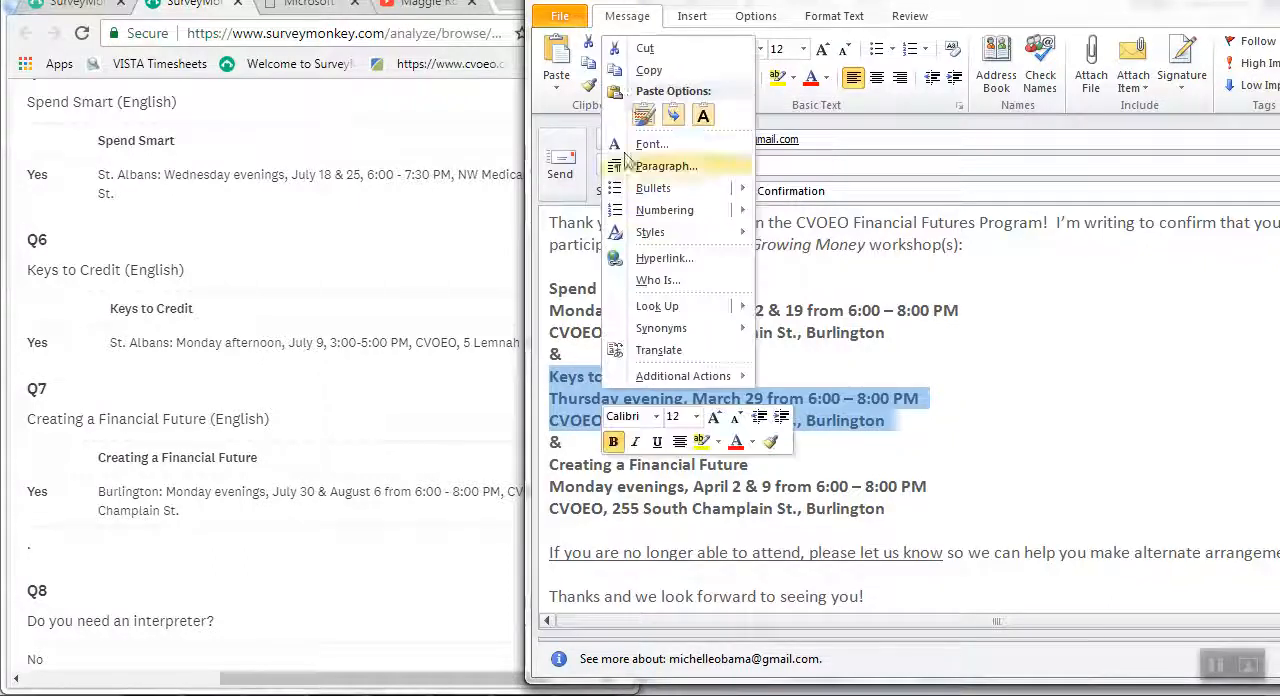
left_click(638, 52)
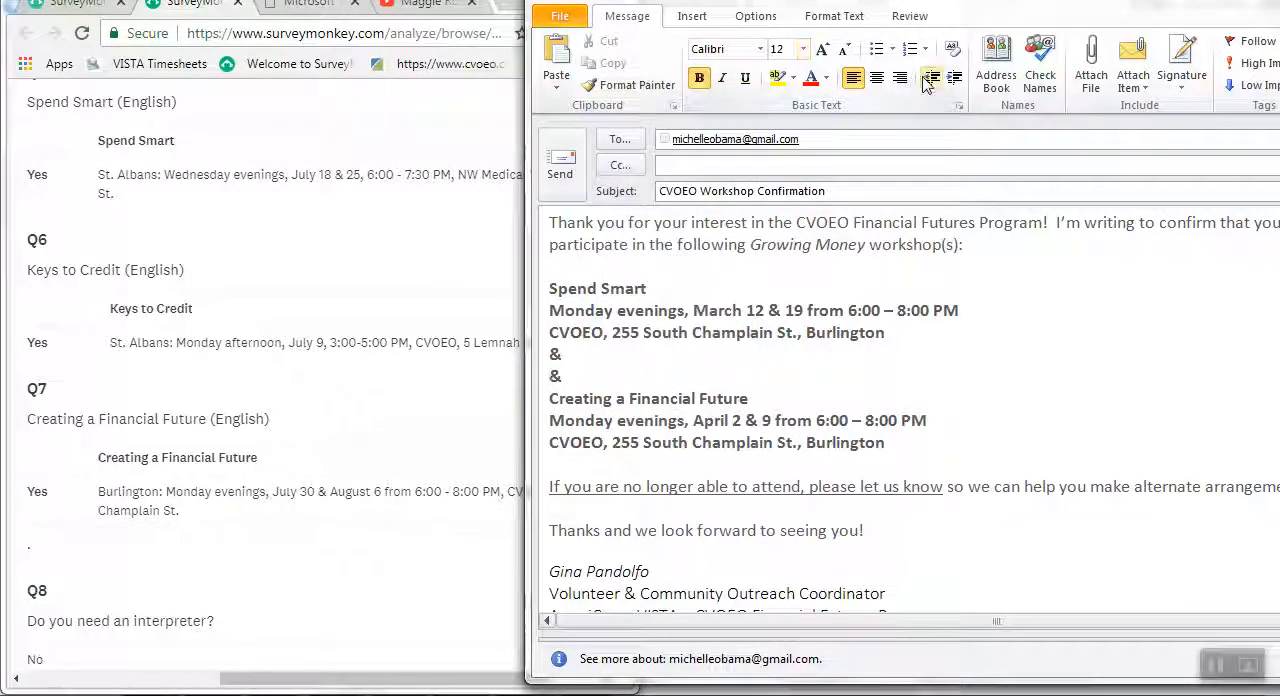
key("Up")
key("Up")
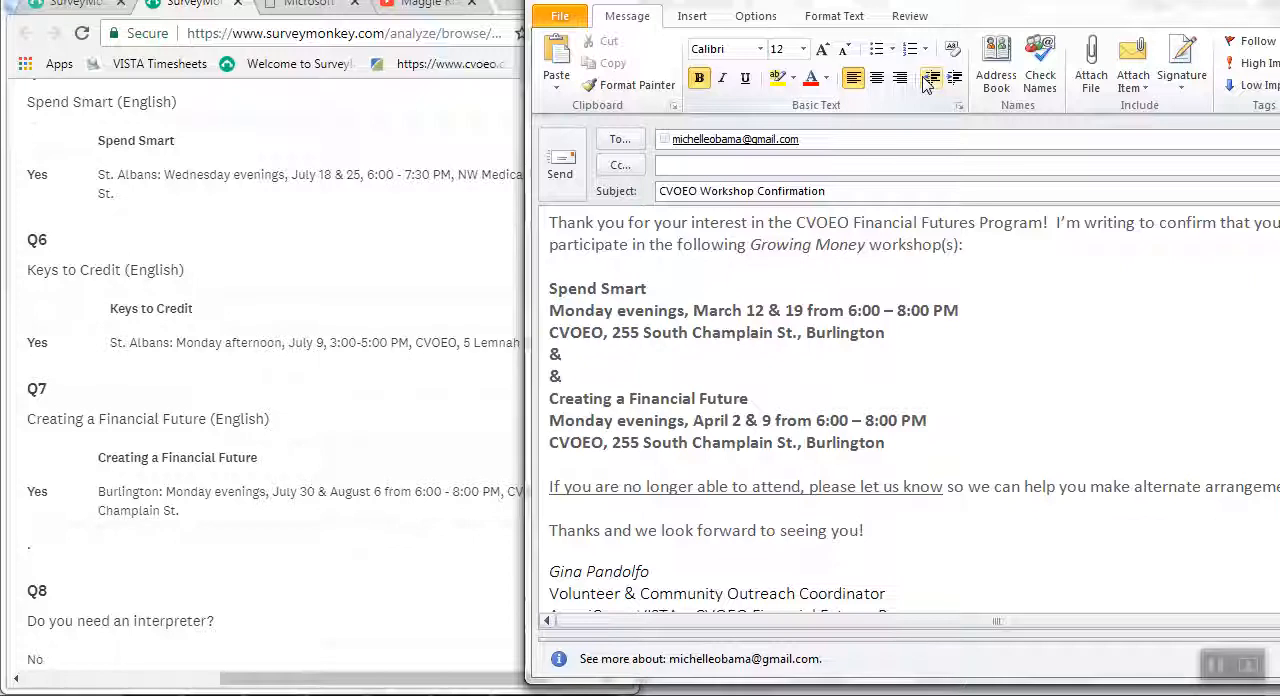
key("ctrl+v")
key("Return")
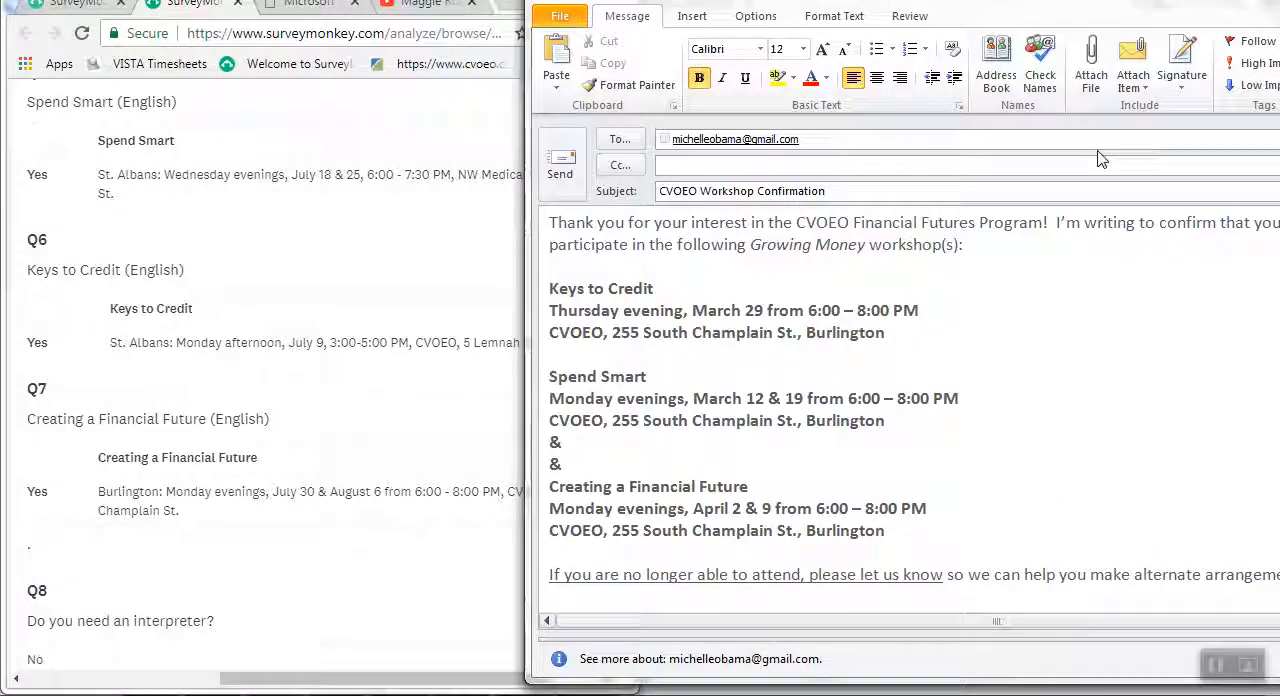
type("&\\")
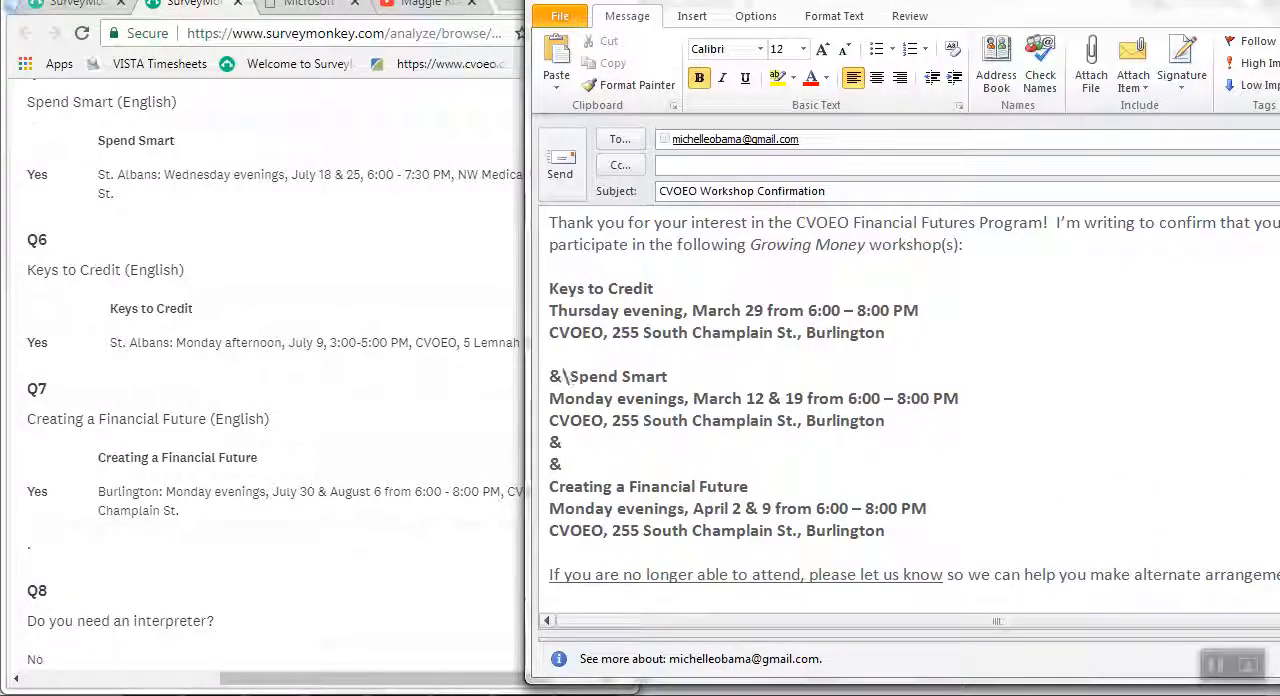
key("Return")
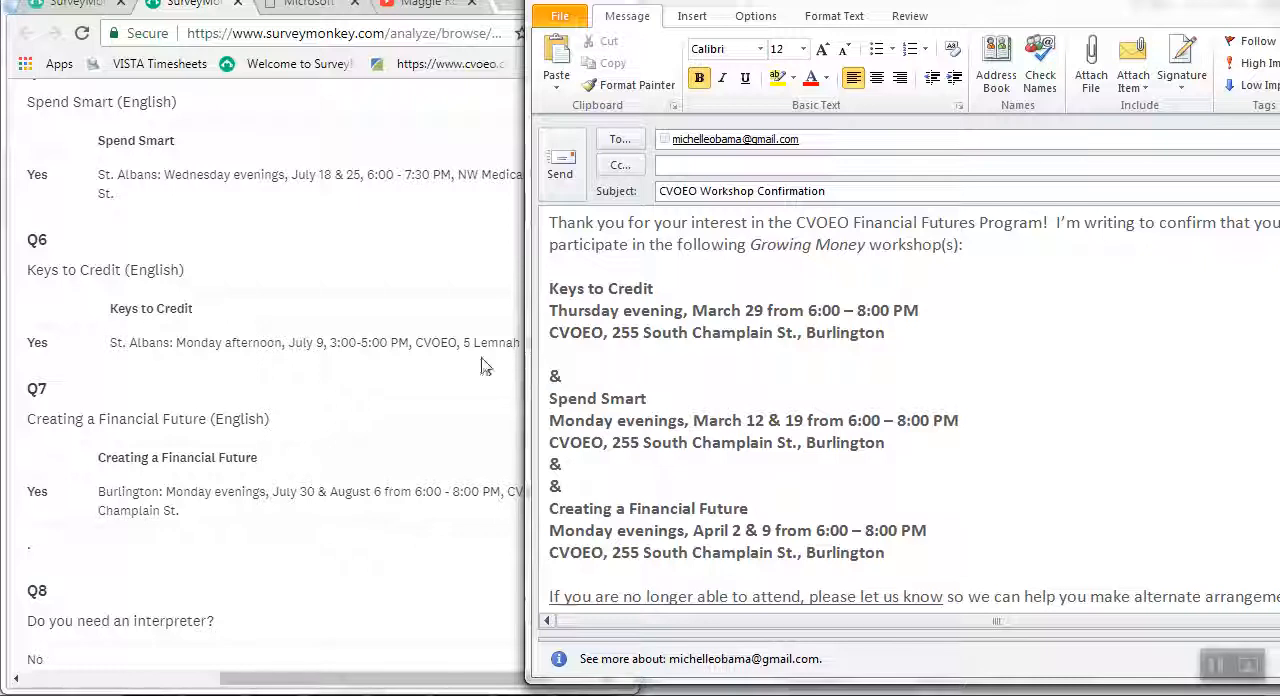
Change the day and date of the Keys to Credit workshop in the email to "Monday afternoon, July 9".
double_click(571, 311)
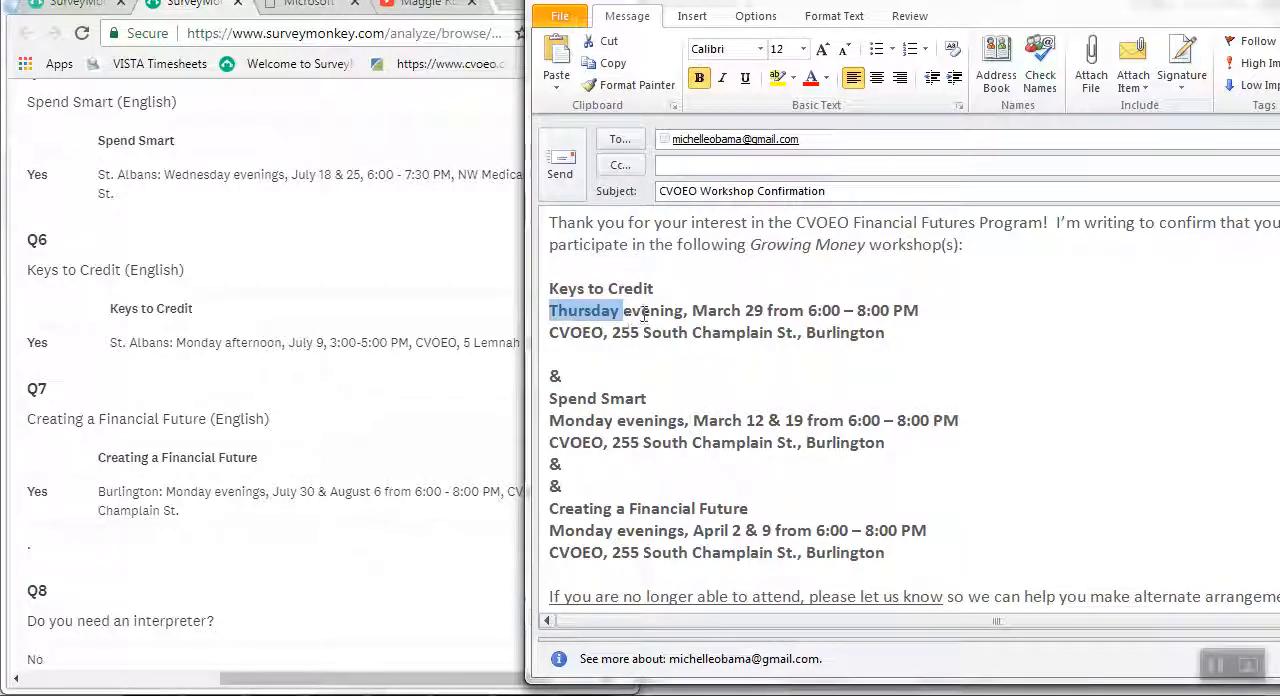
type("Mond")
key("Return")
type("after")
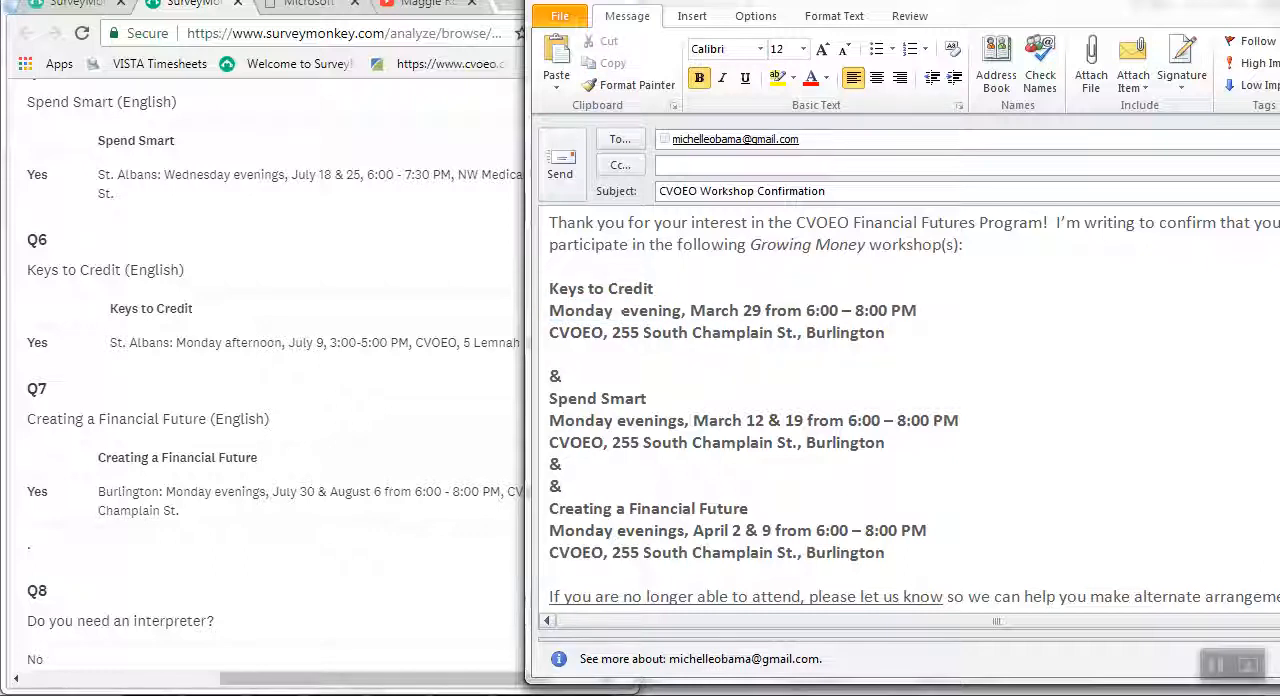
type("noon,")
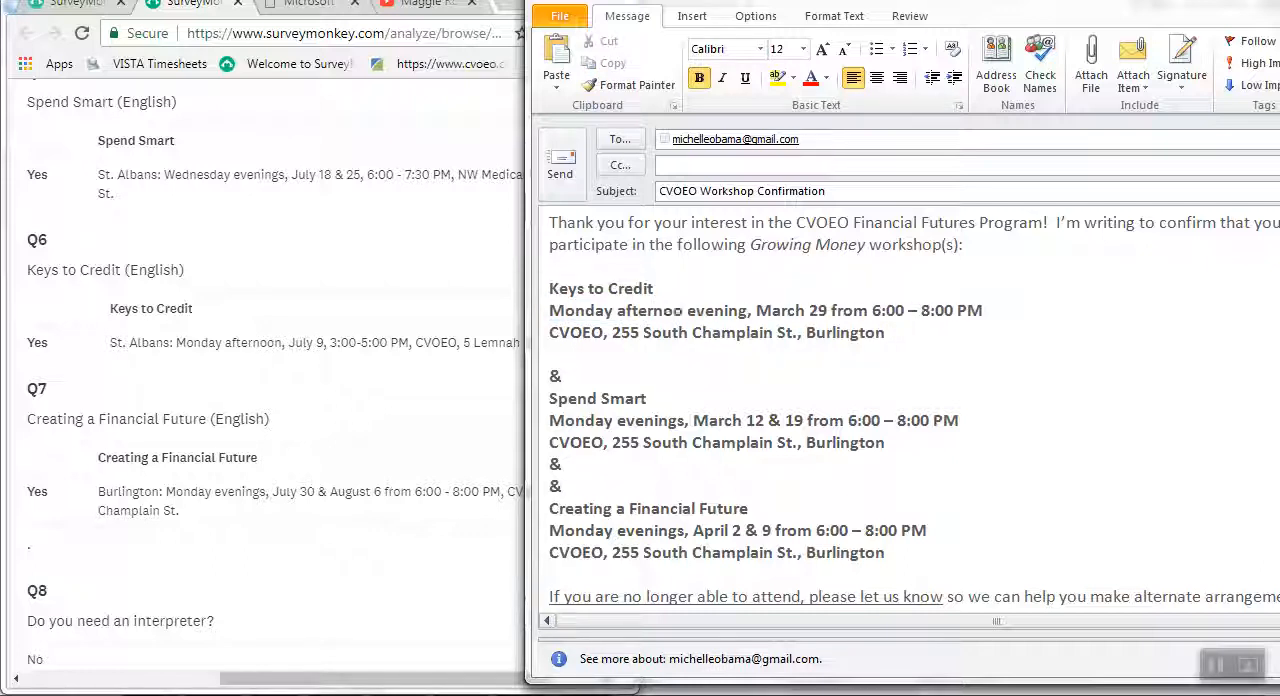
key("Delete")
key("Delete")
key("Delete")
key("Delete")
key("Delete")
key("Delete")
key("Delete")
key("Delete")
key("Delete")
key("Delete")
key("Delete")
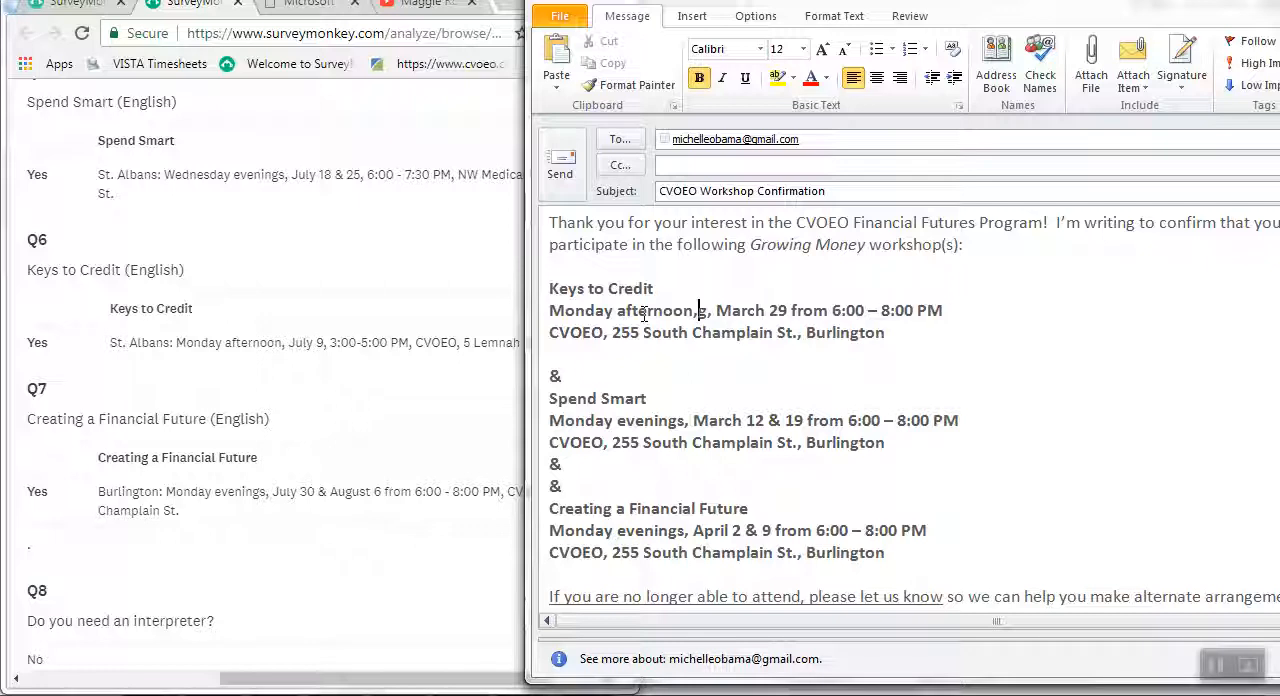
key("Delete")
key("Delete")
key("Delete")
key("Delete")
key("Delete")
key("Delete")
key("Delete")
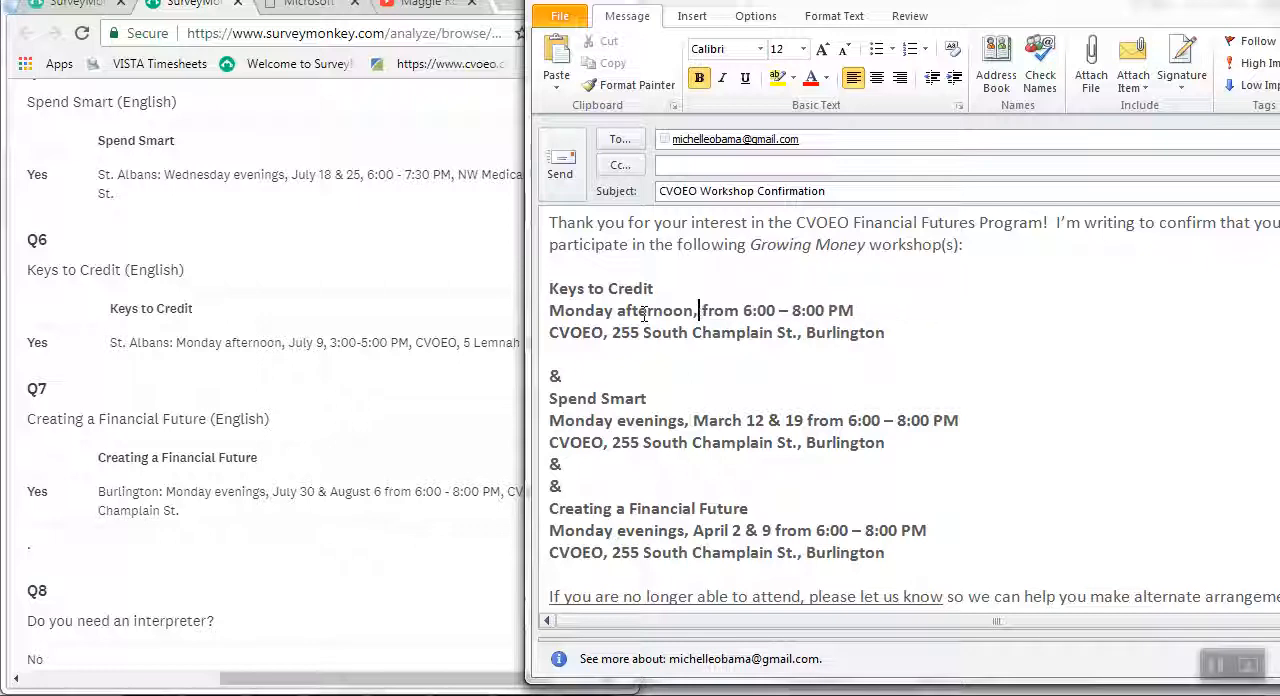
type("July 9")
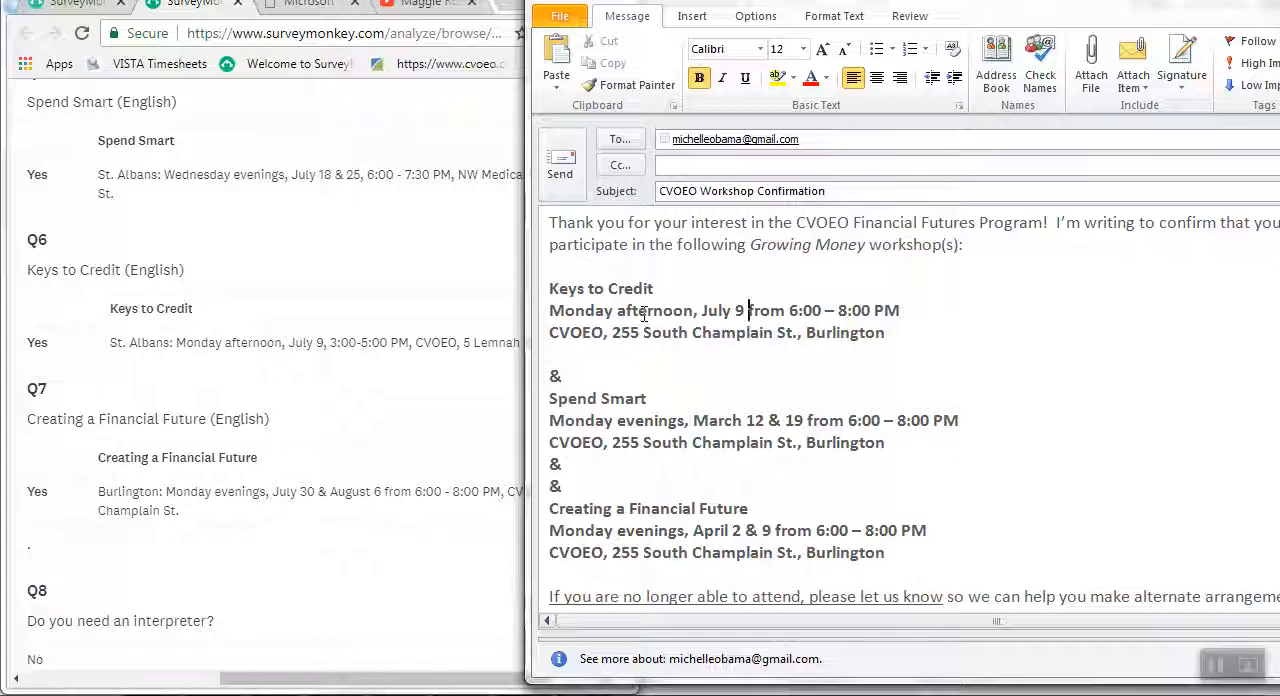
Set the Keys to Credit workshop time to 3:00 – 5:00 PM.
key("Delete")
type("3")
key("Right")
key("Right")
key("Right")
key("Delete")
type("5")
left_click_drag(898, 334, 648, 334)
type("5 Le")
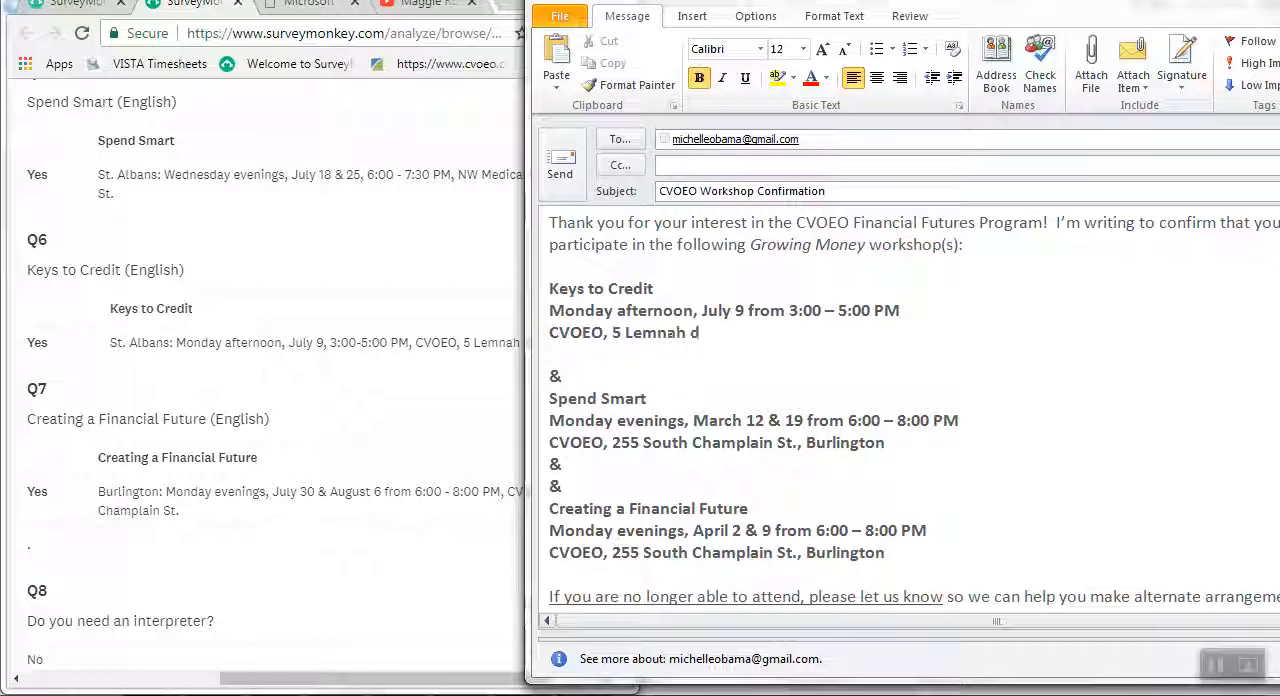
type("mnah Drive, St. Alans")
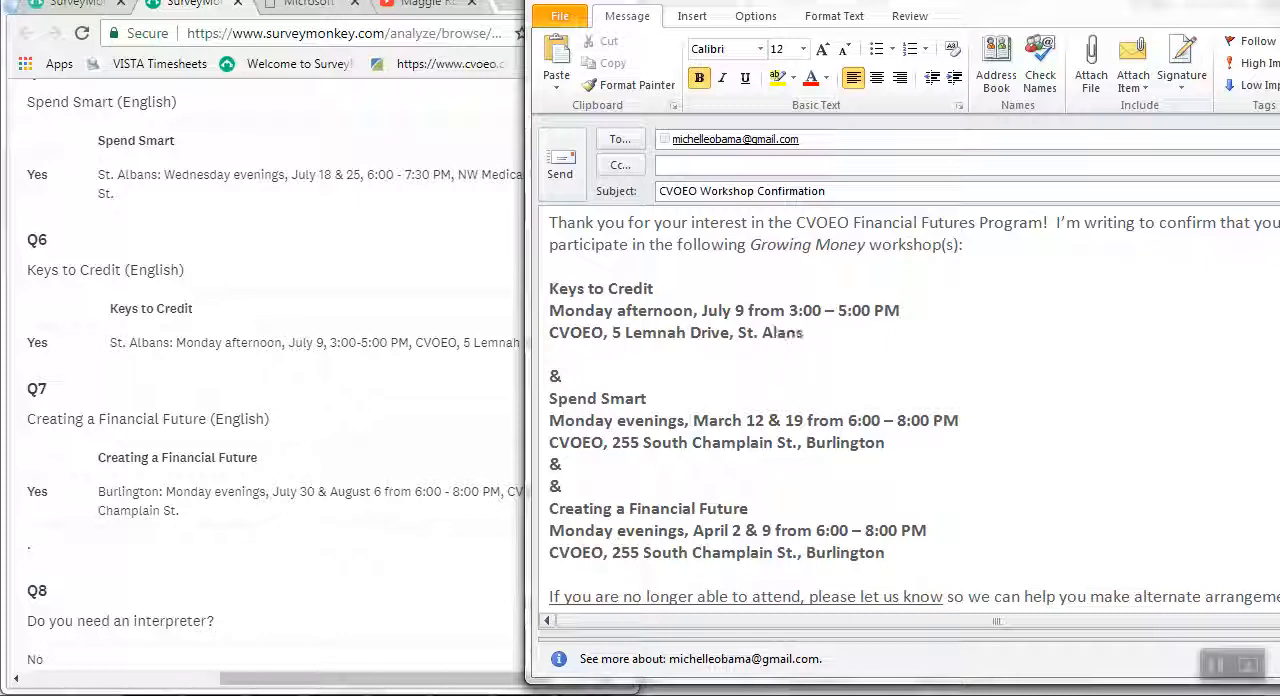
key("Delete")
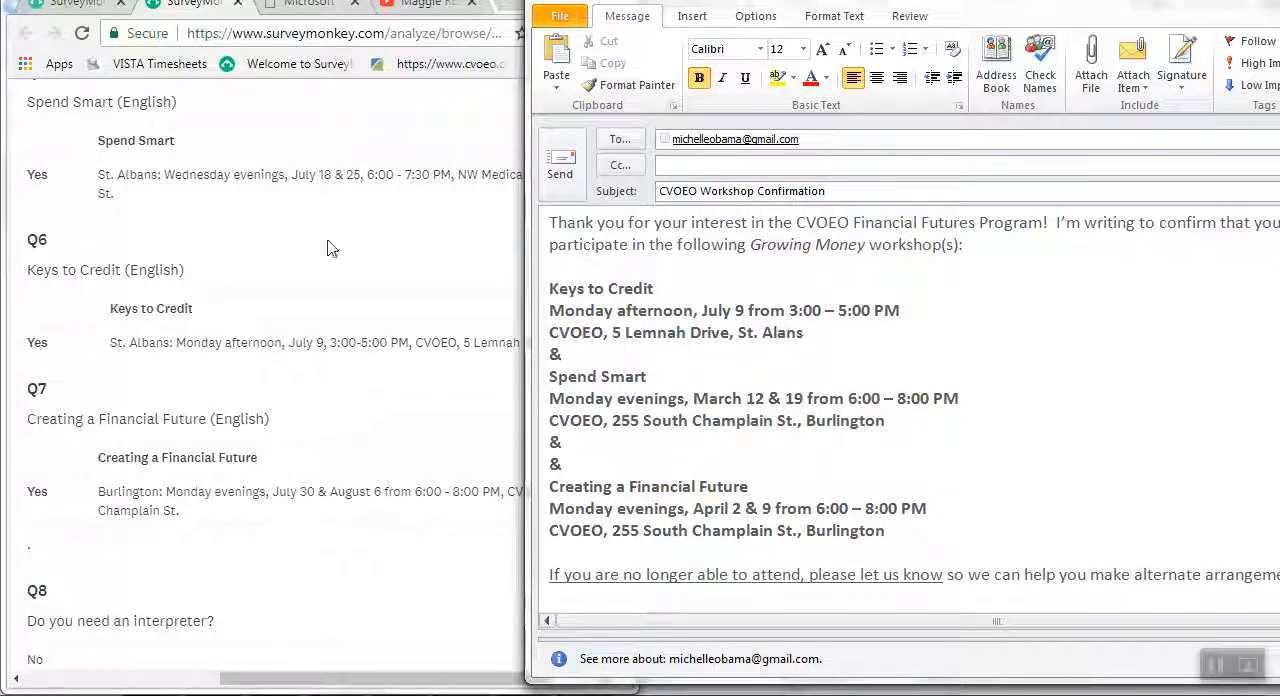
Check the Spend Smart answer in the survey response and change its email dates to "Wednesday evenings, July 18 & 25".
left_click(300, 192)
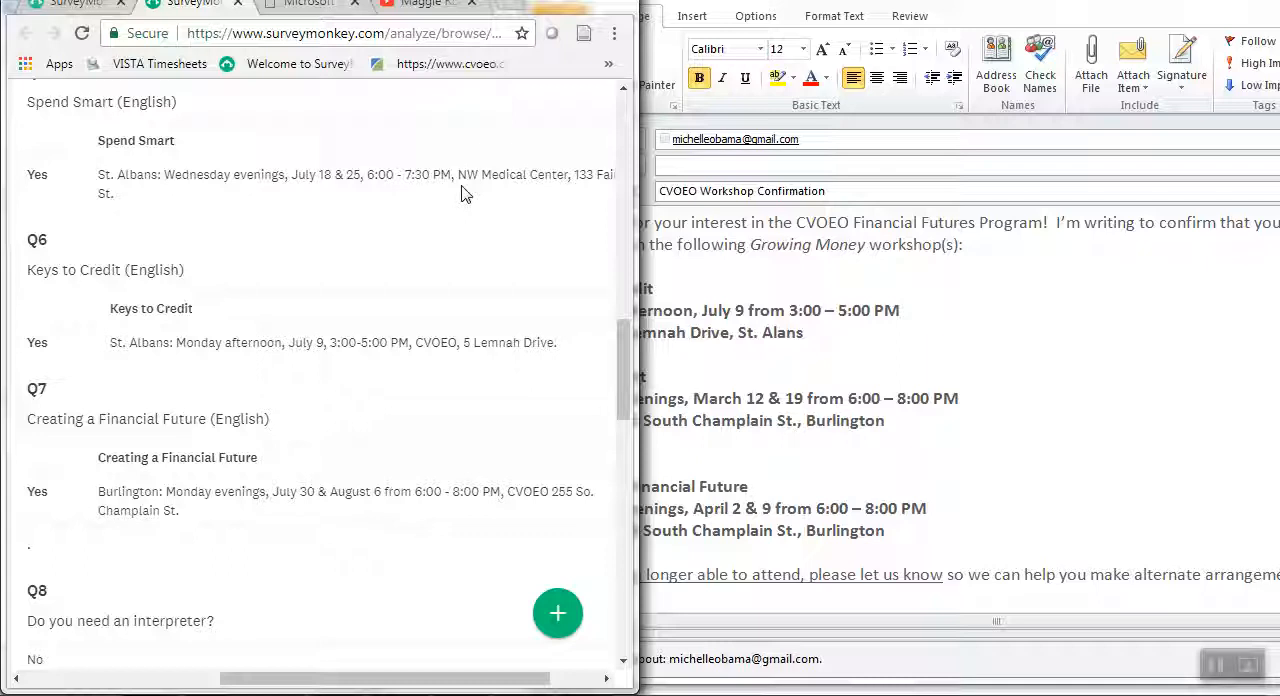
left_click(978, 422)
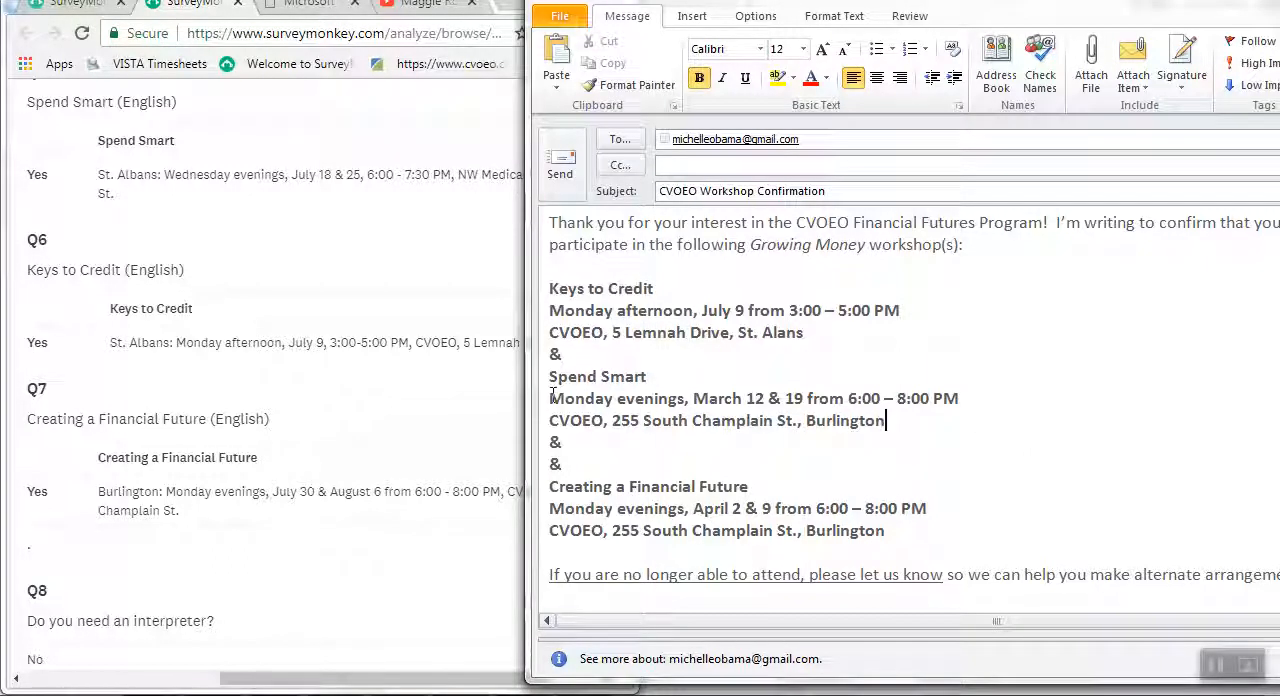
left_click_drag(546, 399, 617, 399)
type("Wednesday")
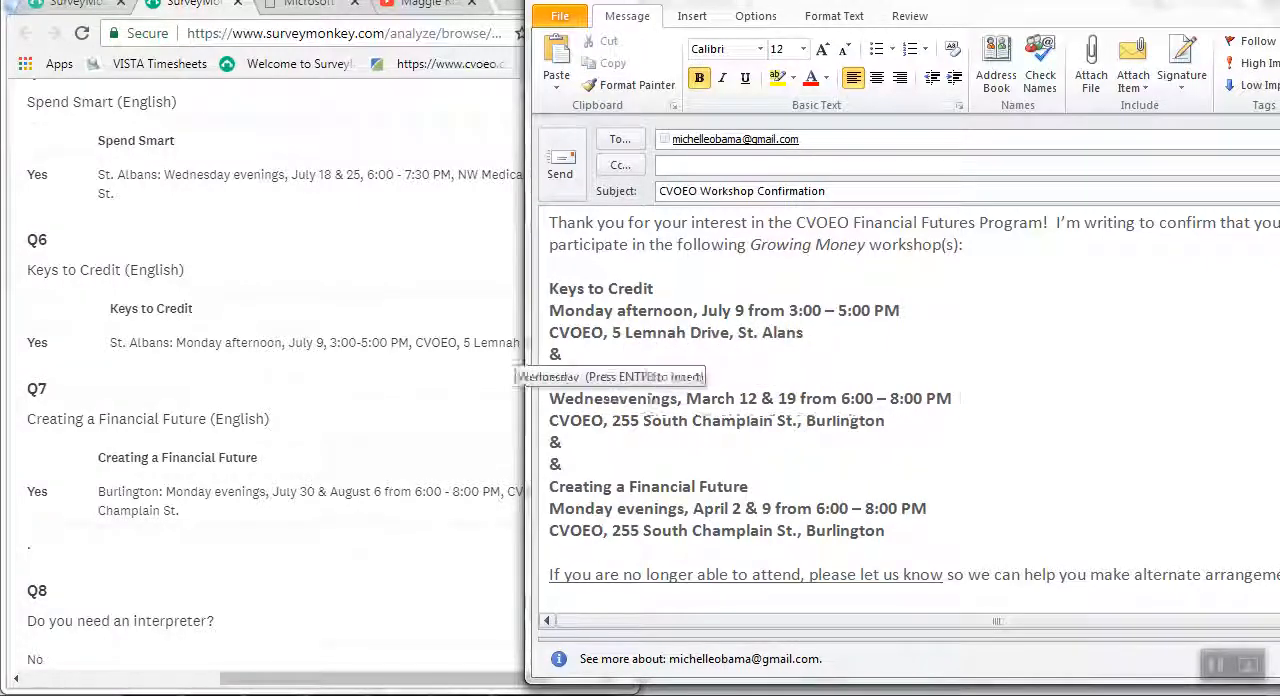
double_click(742, 398)
type("July 18")
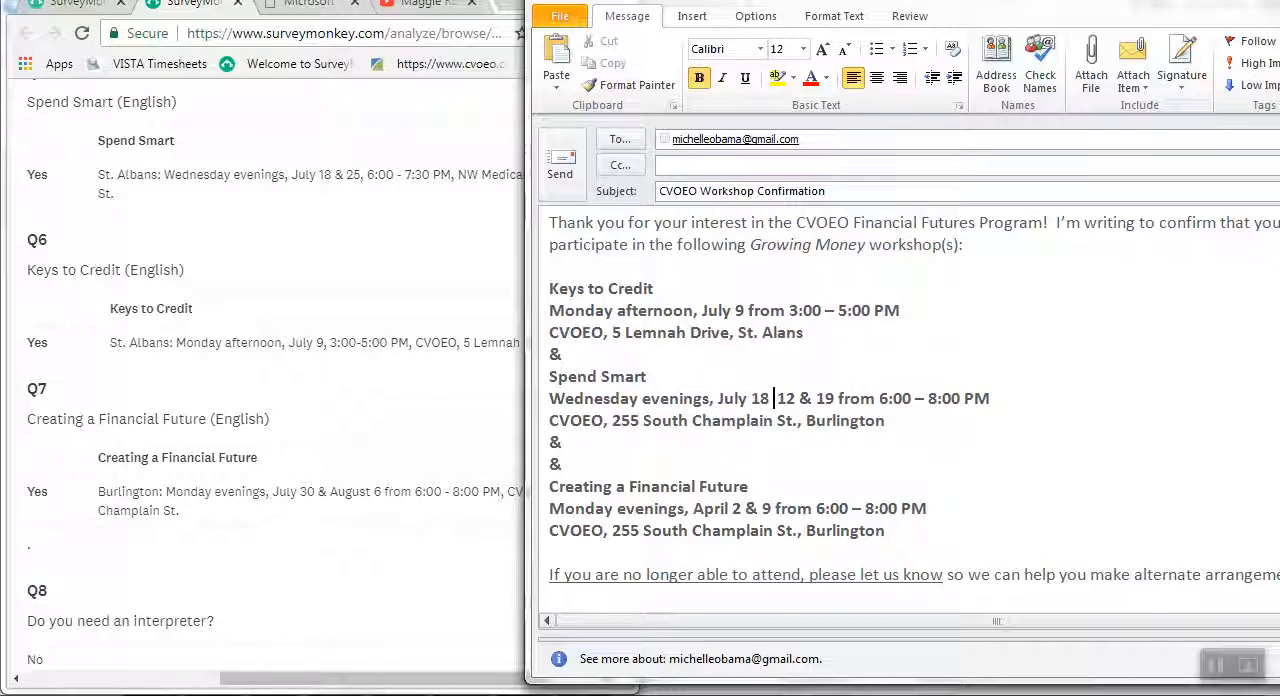
type(" & 25")
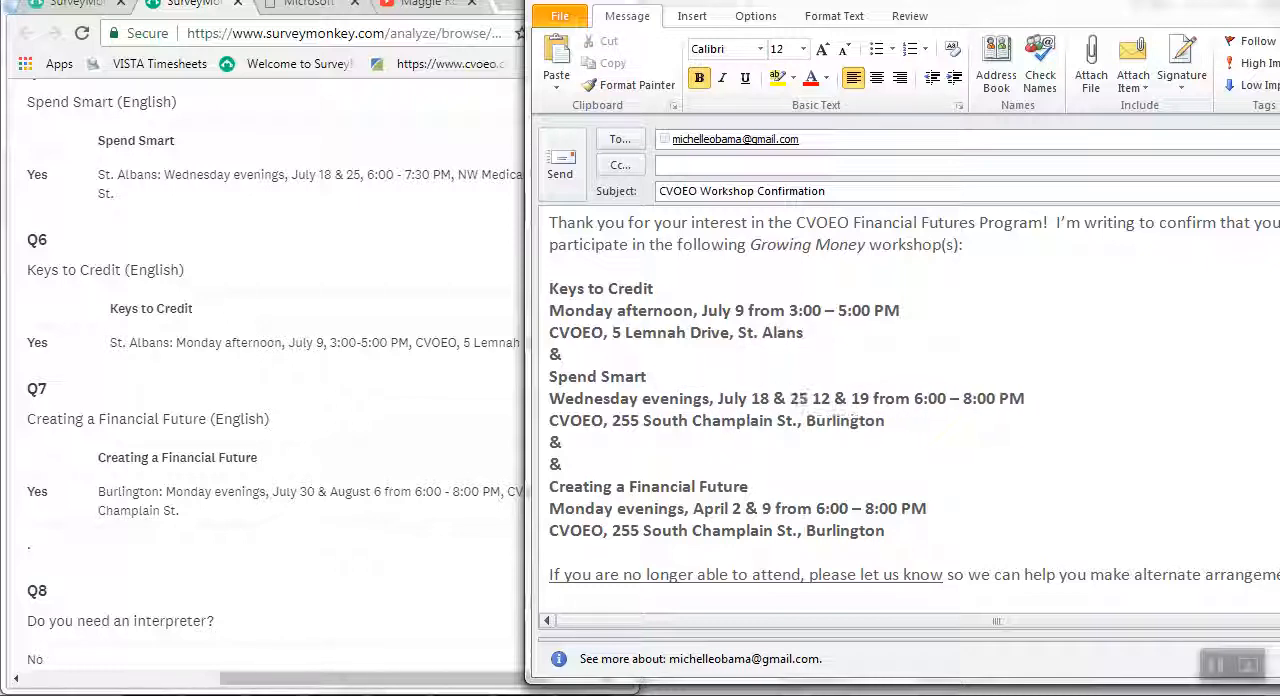
key("Delete")
key("Delete")
key("Delete")
key("Delete")
key("Delete")
key("Delete")
key("Delete")
key("Delete")
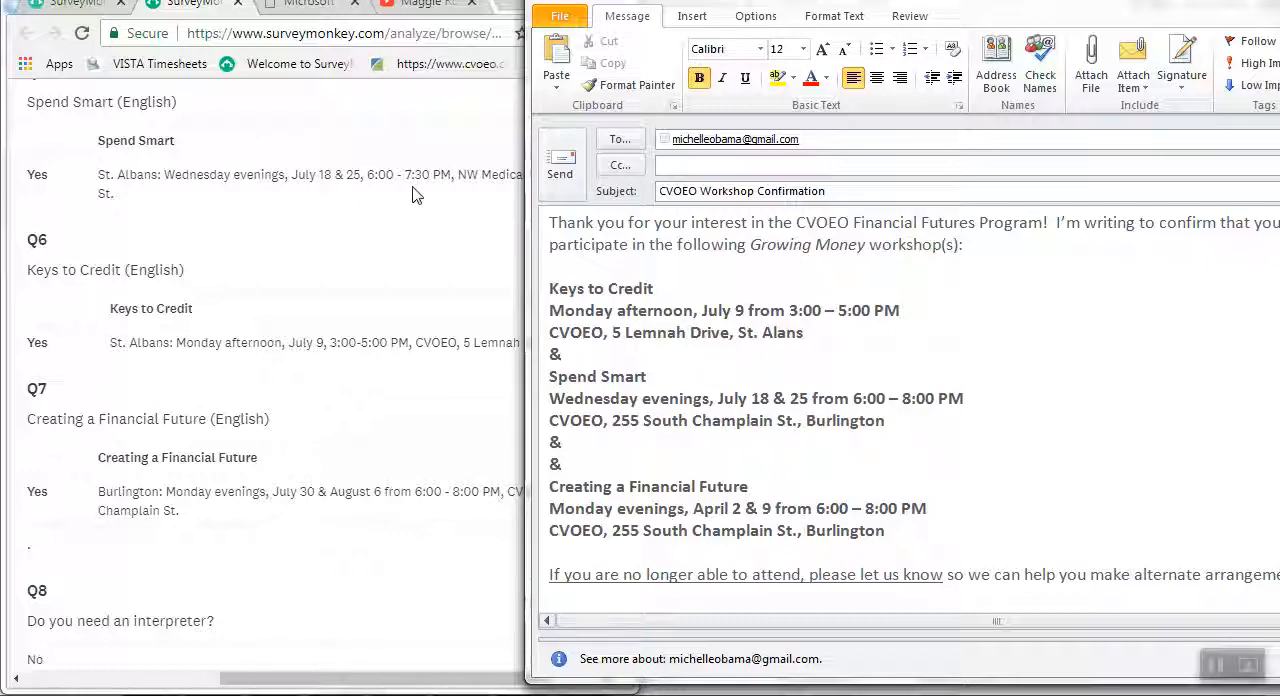
Set the end time of the Spend Smart workshop to 7:30 PM.
left_click(903, 399)
key("Delete")
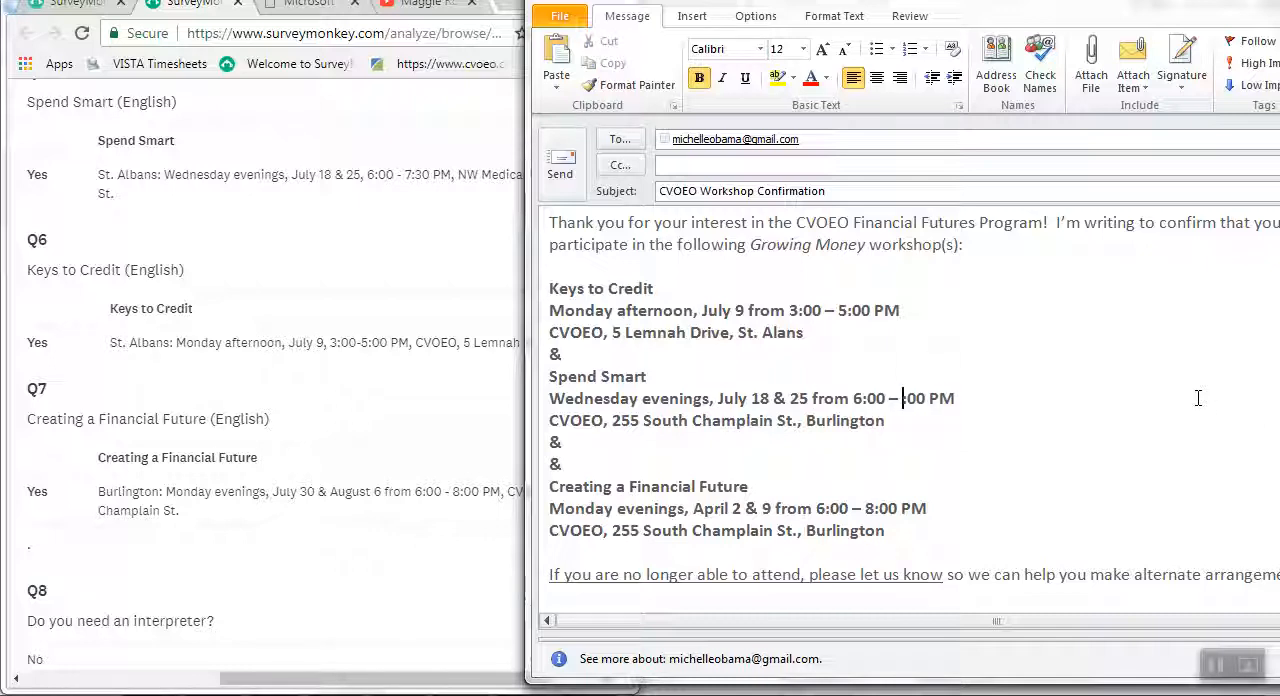
type("7")
key("Right")
key("Delete")
type("3")
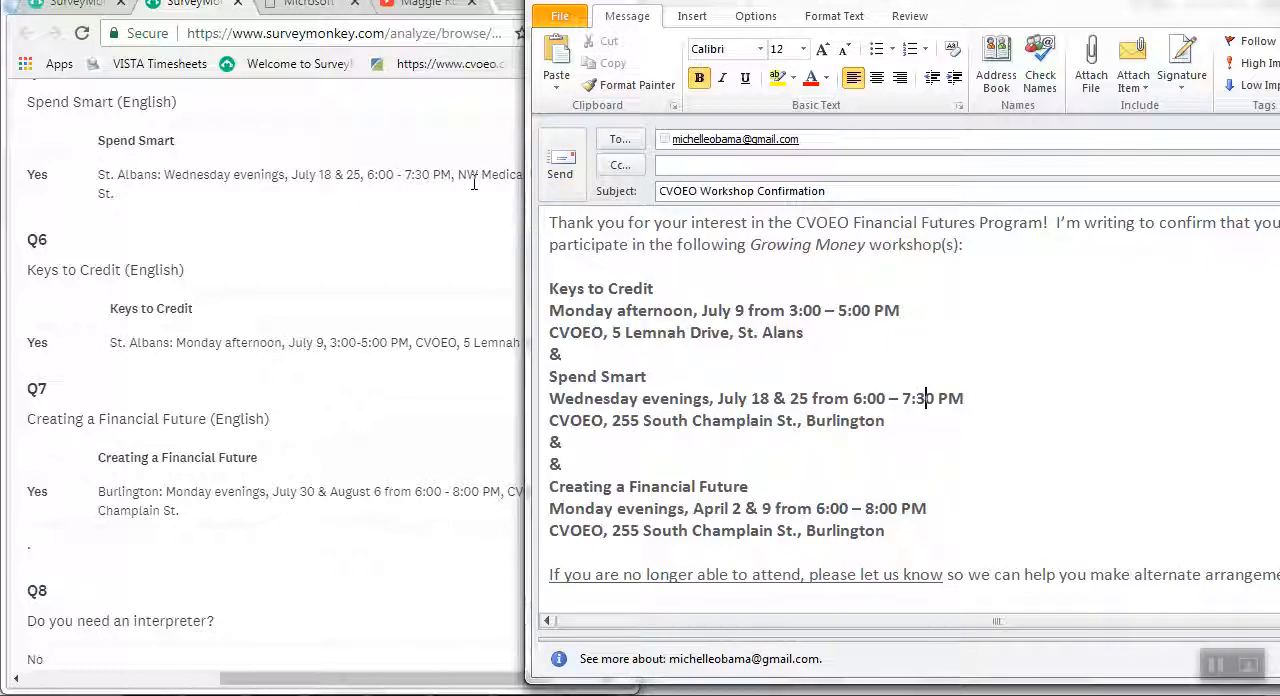
Uncover the full survey answer, remove the duplicate "&" line and set the Spend Smart location to "NW Medical Center, 133 Fairfield St., Saint Albans".
left_click_drag(715, 1, 809, 0)
left_click_drag(980, 413, 645, 414)
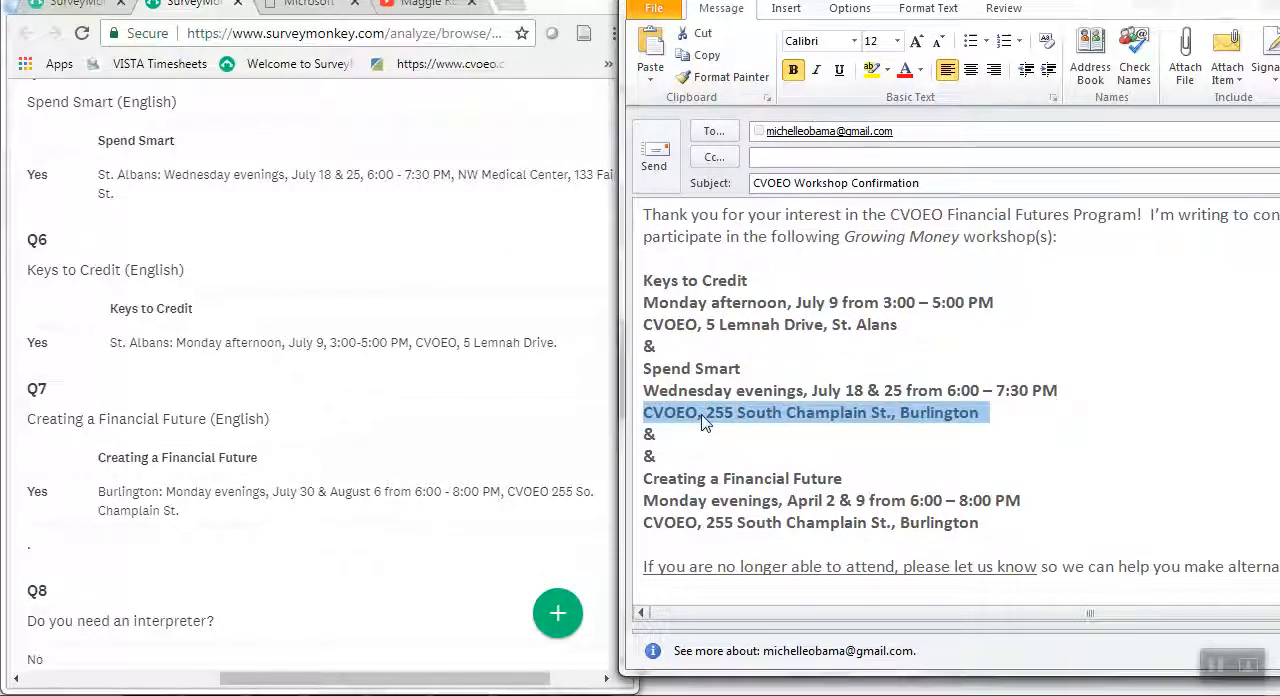
key("Delete")
key("Down")
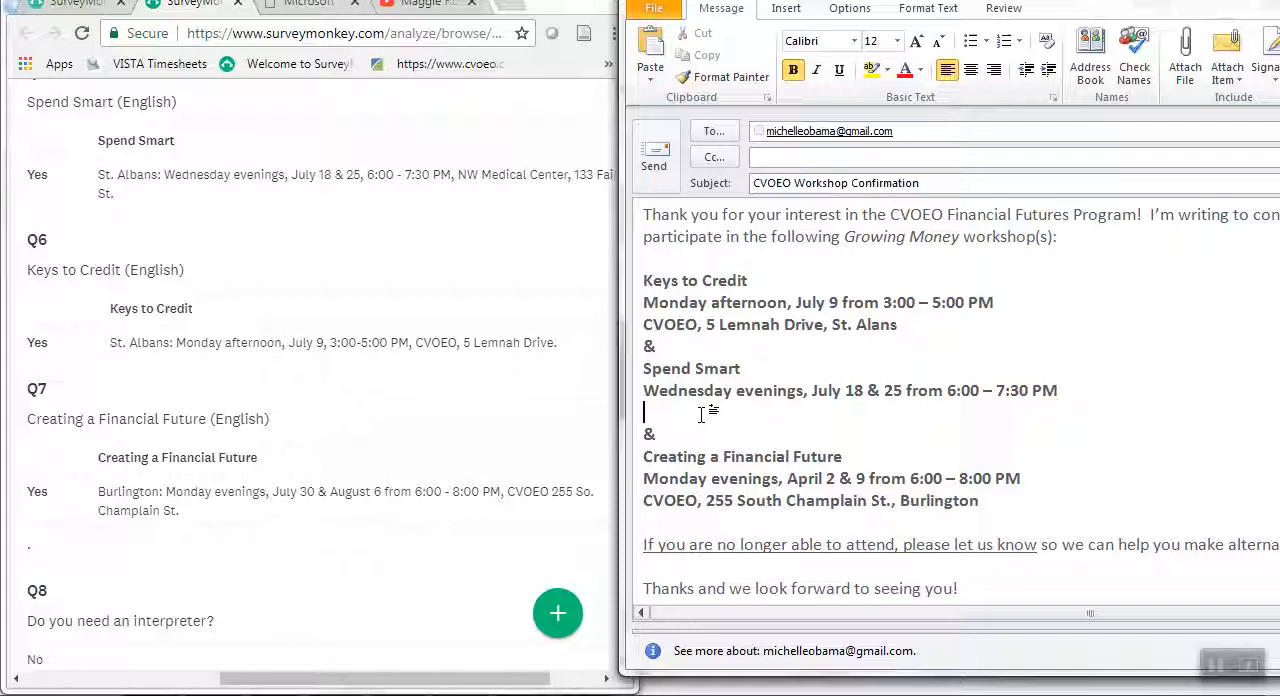
type("NW")
type("dical Center, ")
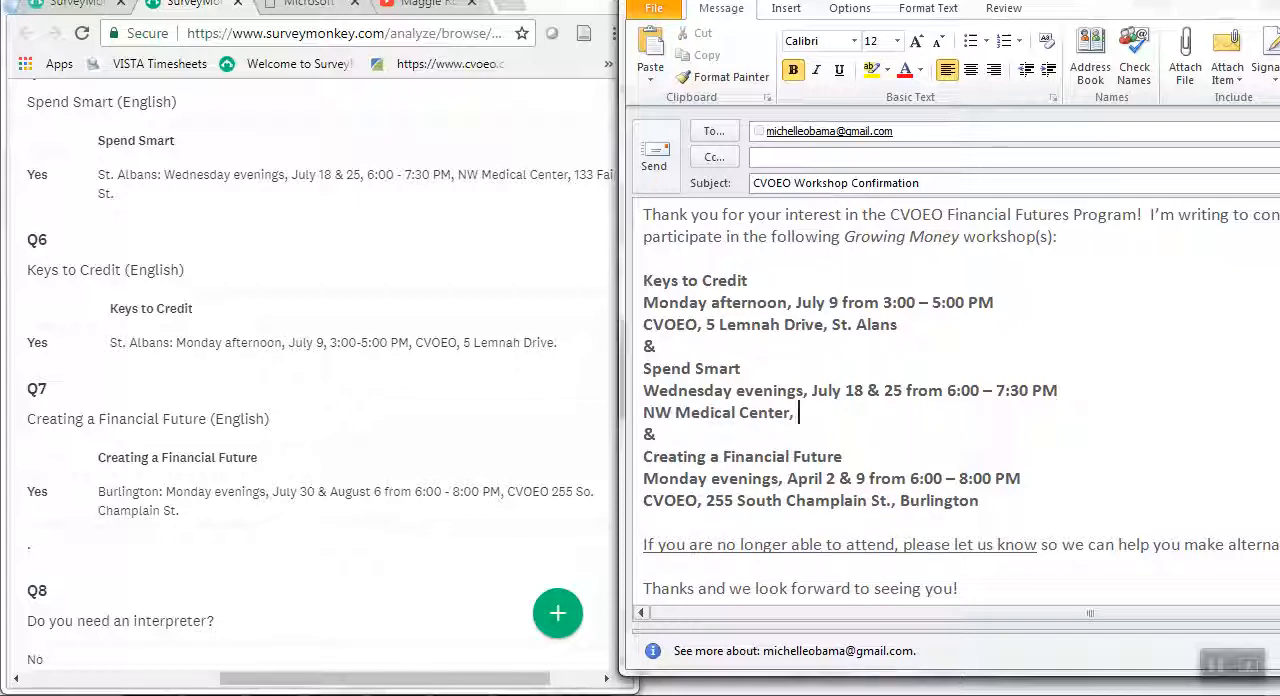
type("133 Fairfield St.,")
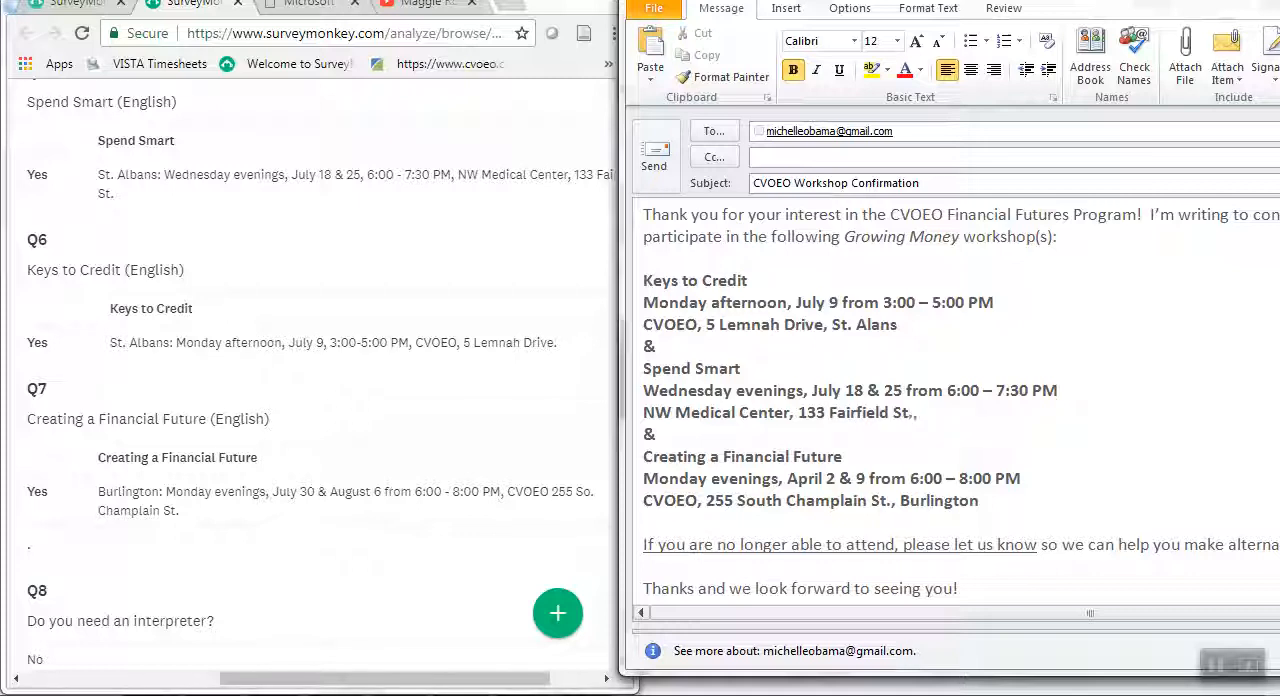
key("BackSpace")
type("Saint Albans")
Correct the Keys to Credit town to "Saint Albans" and spell out "Street" in the Spend Smart address.
left_click(850, 328)
key("BackSpace")
key("BackSpace")
type("aint")
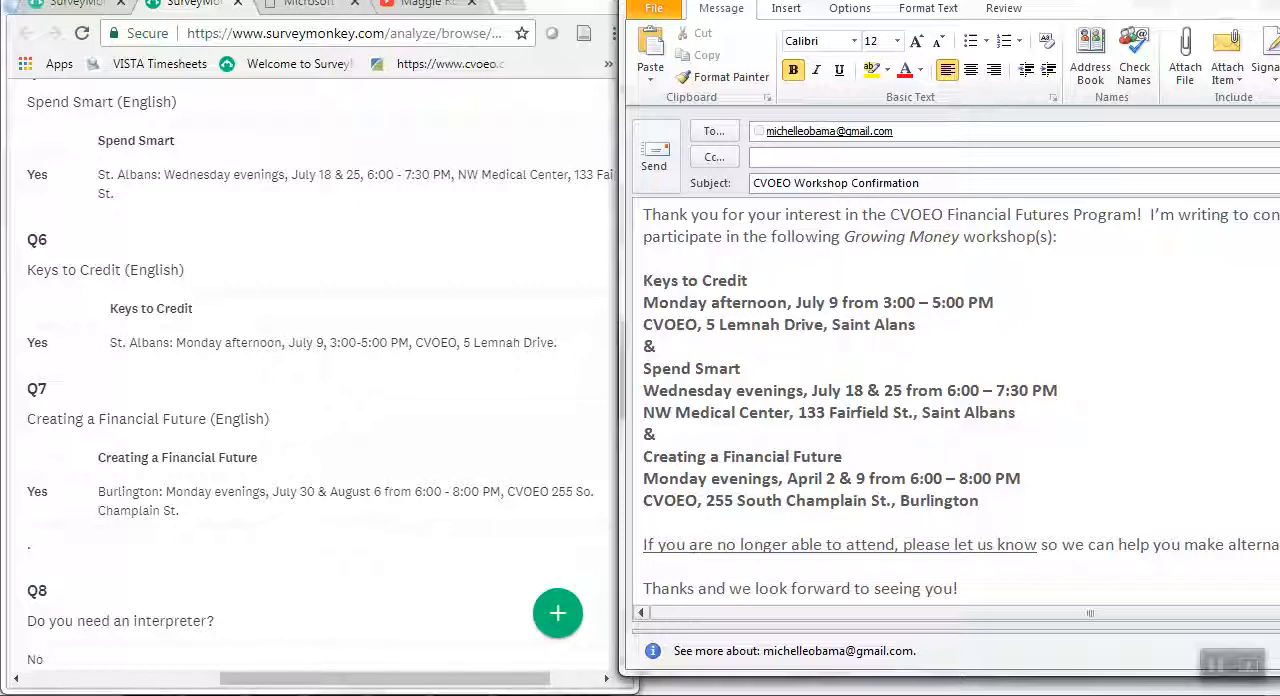
type("b")
type("reet")
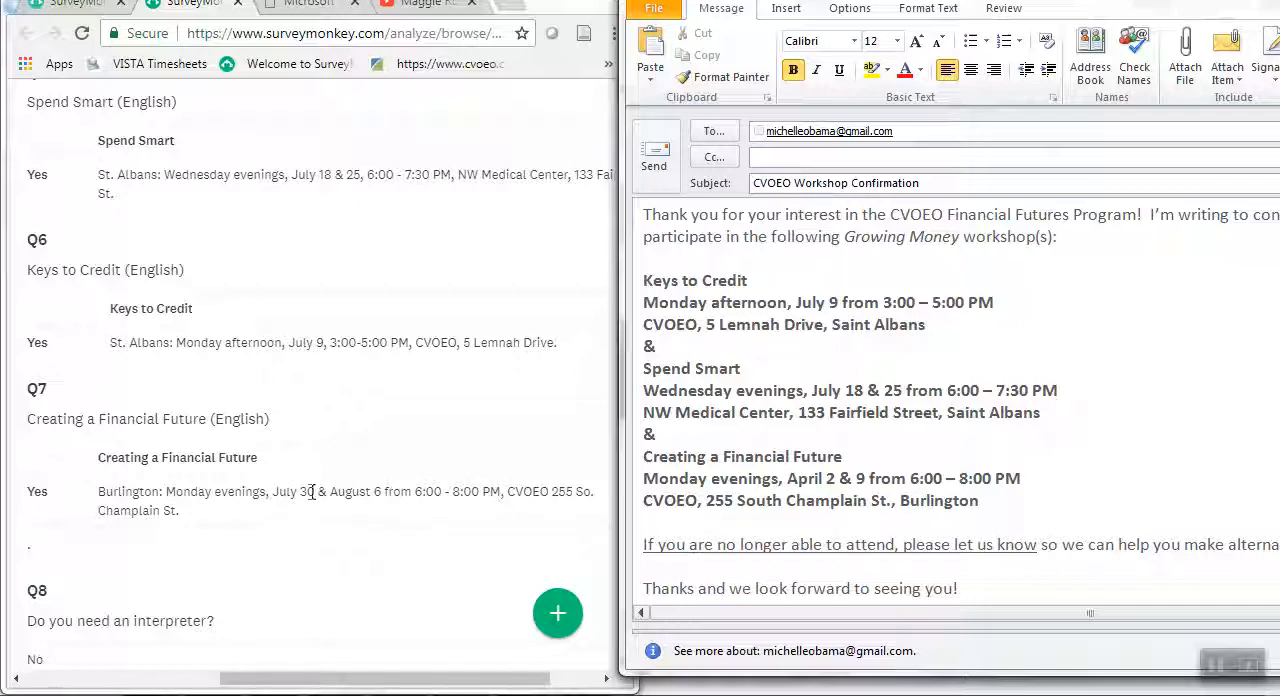
Change the Creating a Financial Future dates to "July 30 & August 6".
double_click(806, 480)
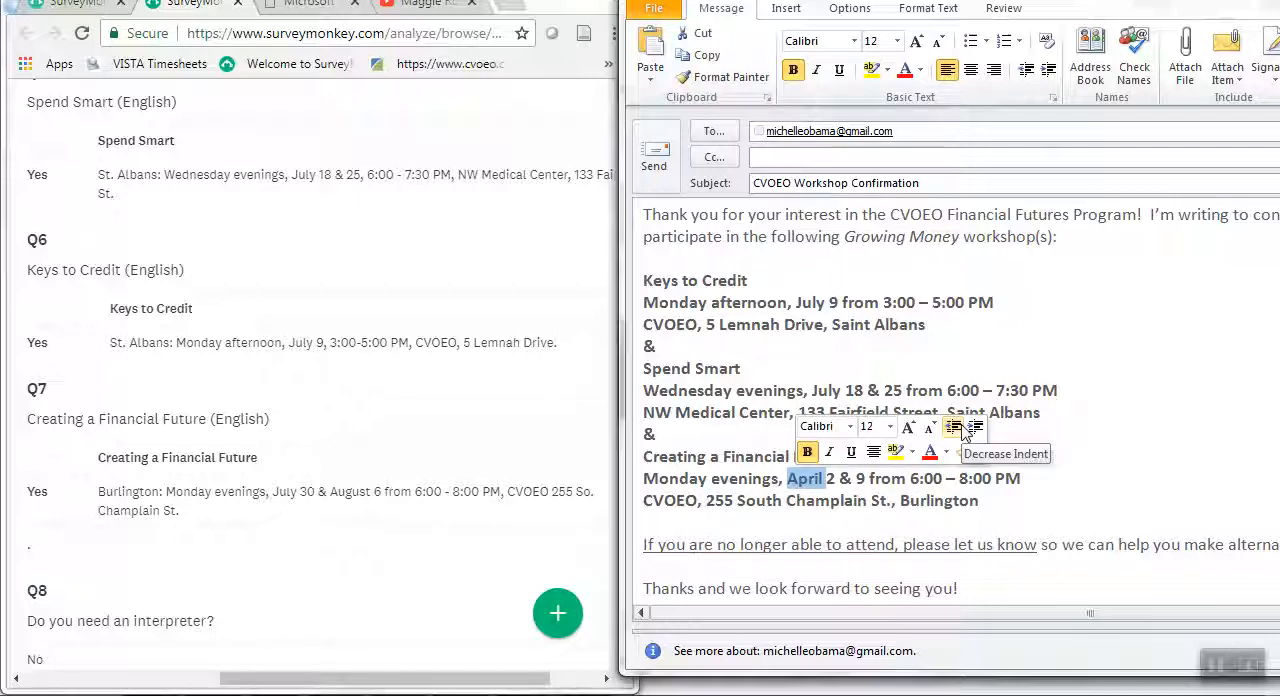
type("July 30")
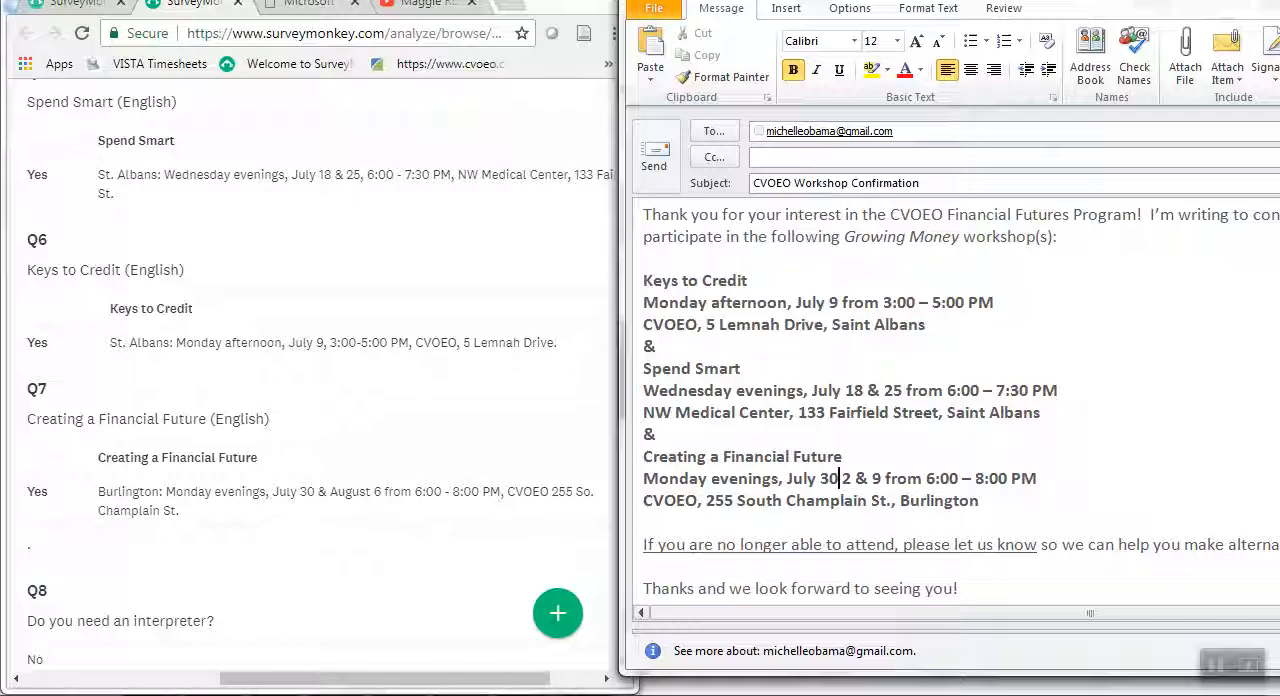
key("Delete")
key("Right")
key("Right")
key("Right")
type("August ")
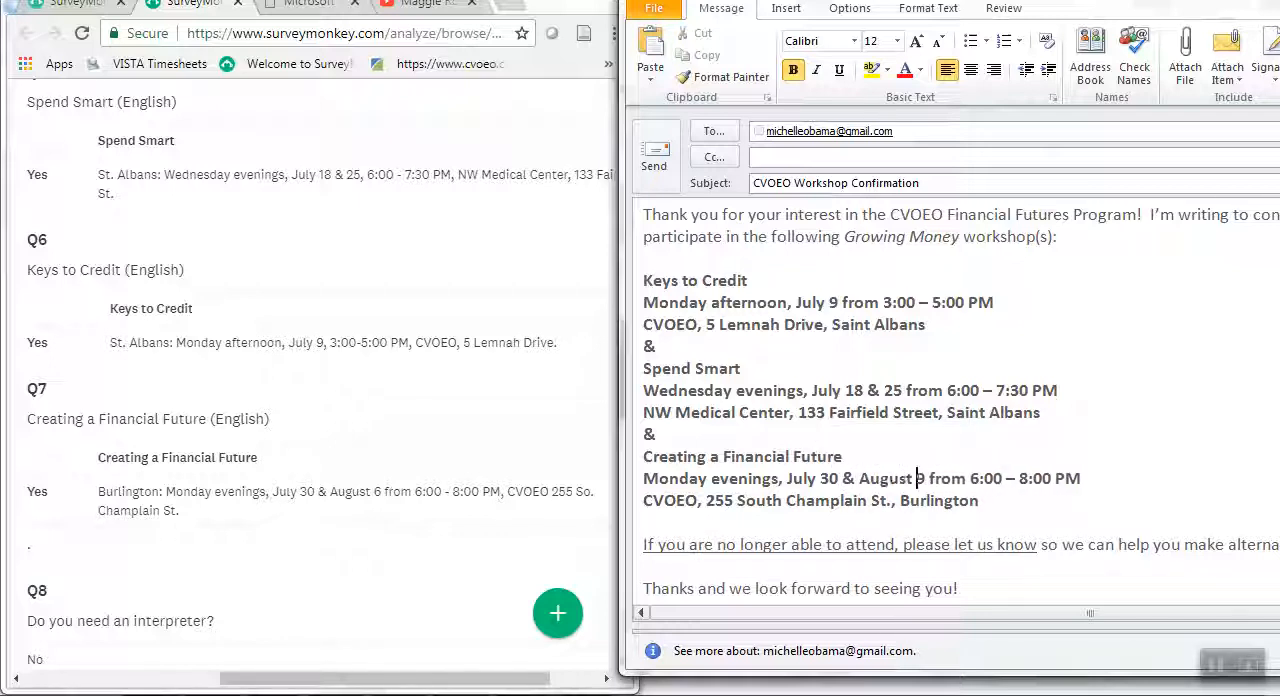
type("6")
key("Delete")
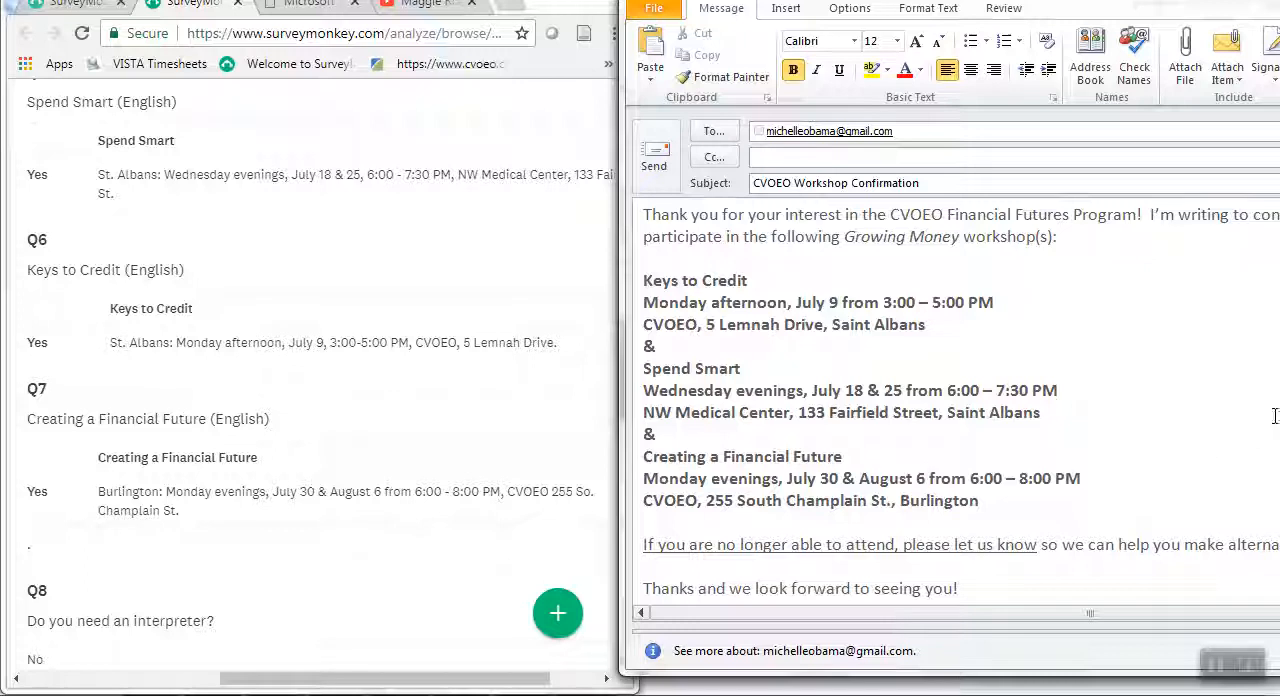
Review the completed confirmation email from greeting to signature and send it.
scroll(1167, 410, "down", 1)
scroll(1167, 410, "down", 3)
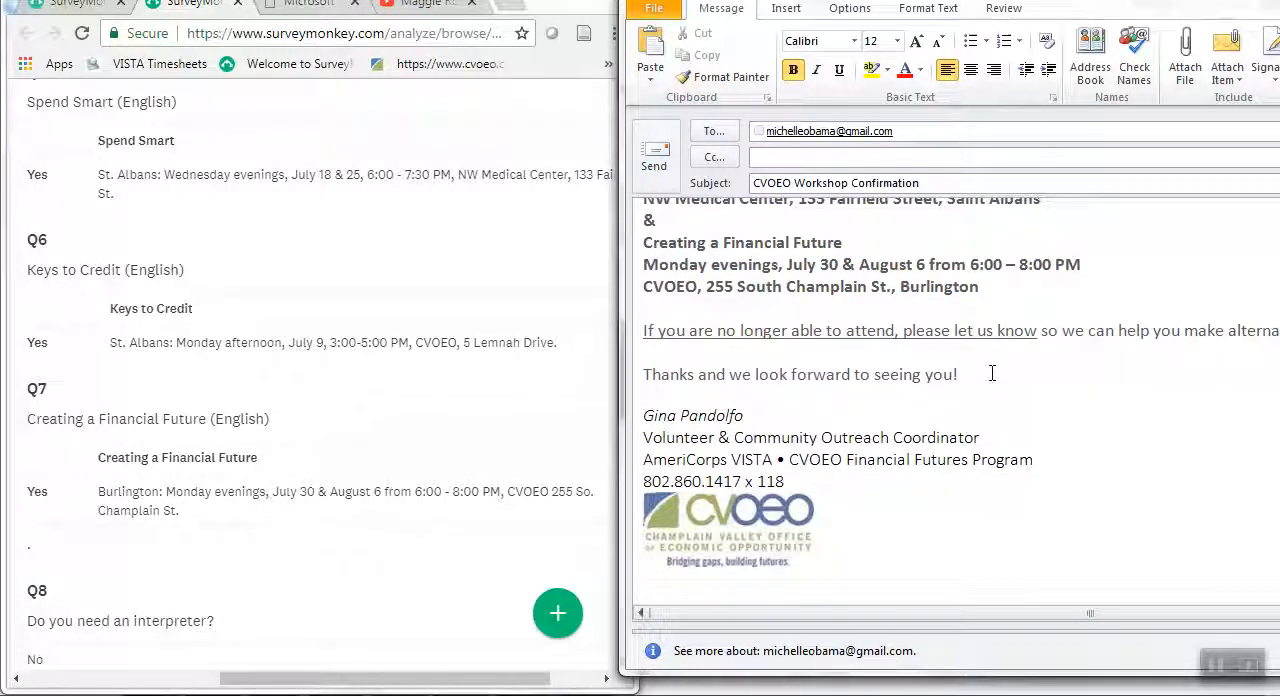
scroll(934, 330, "up", 5)
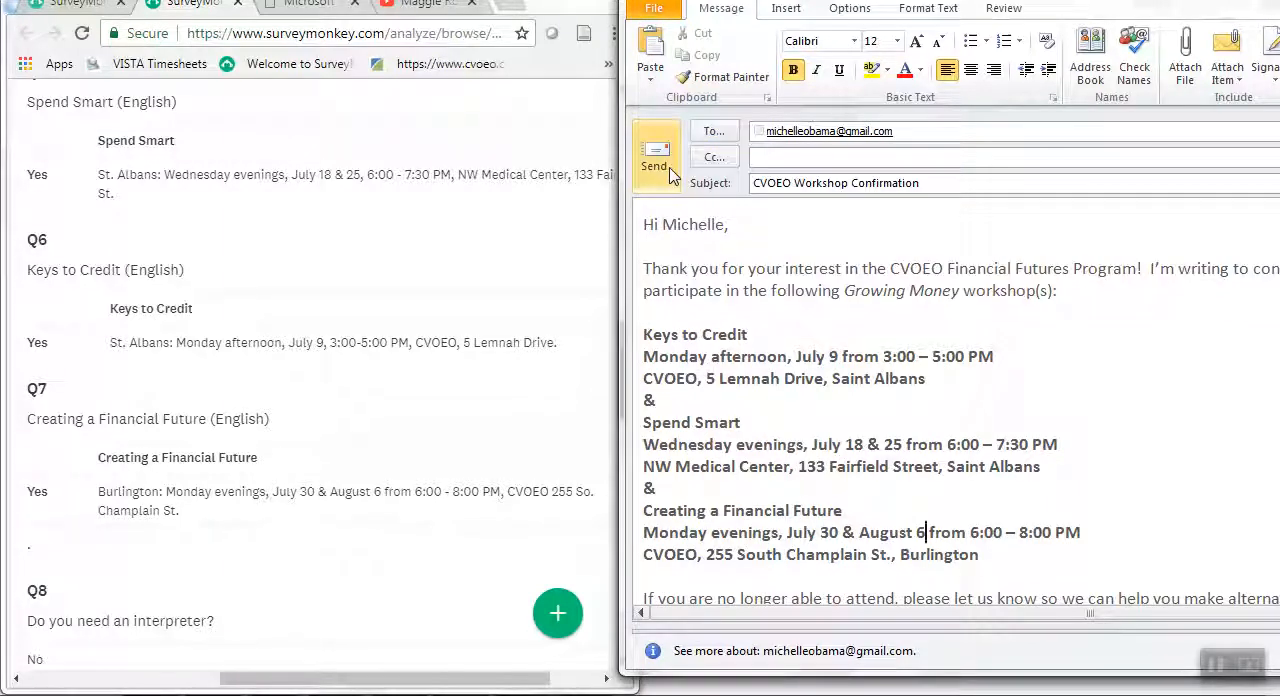
left_click(670, 172)
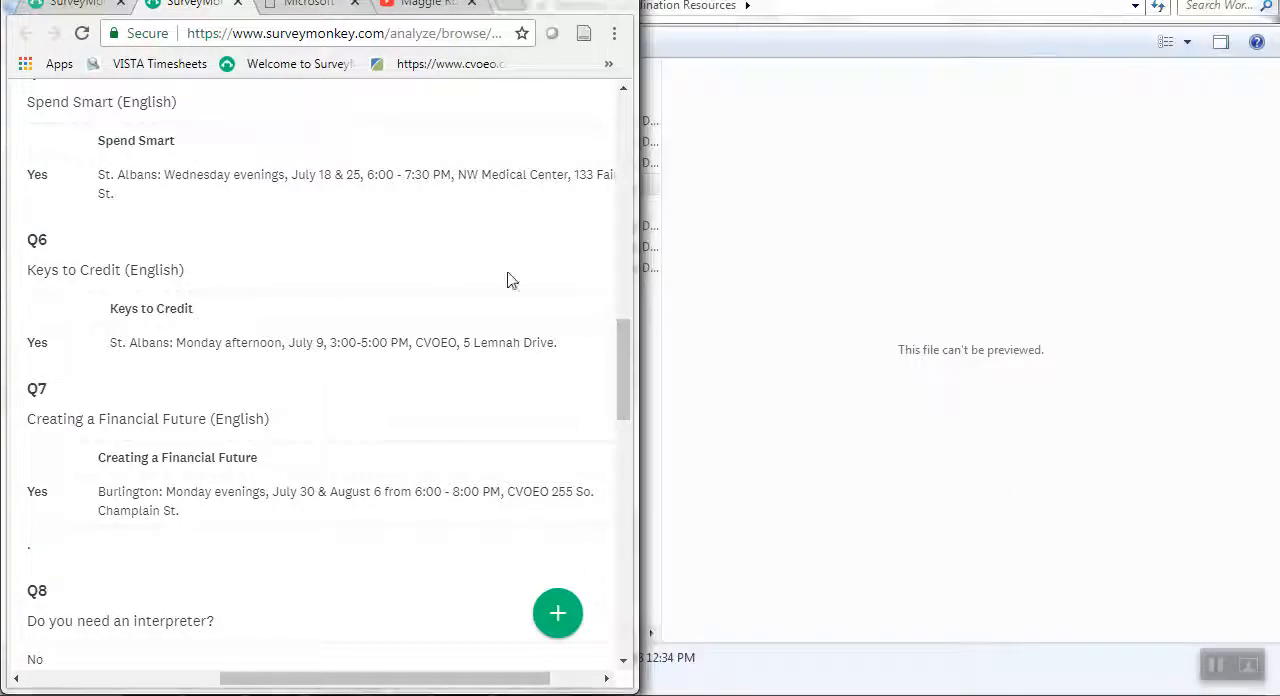
Return to the summary of the registrant's individual survey response and open that response for editing.
scroll(478, 262, "up", 10)
scroll(518, 282, "down", 3)
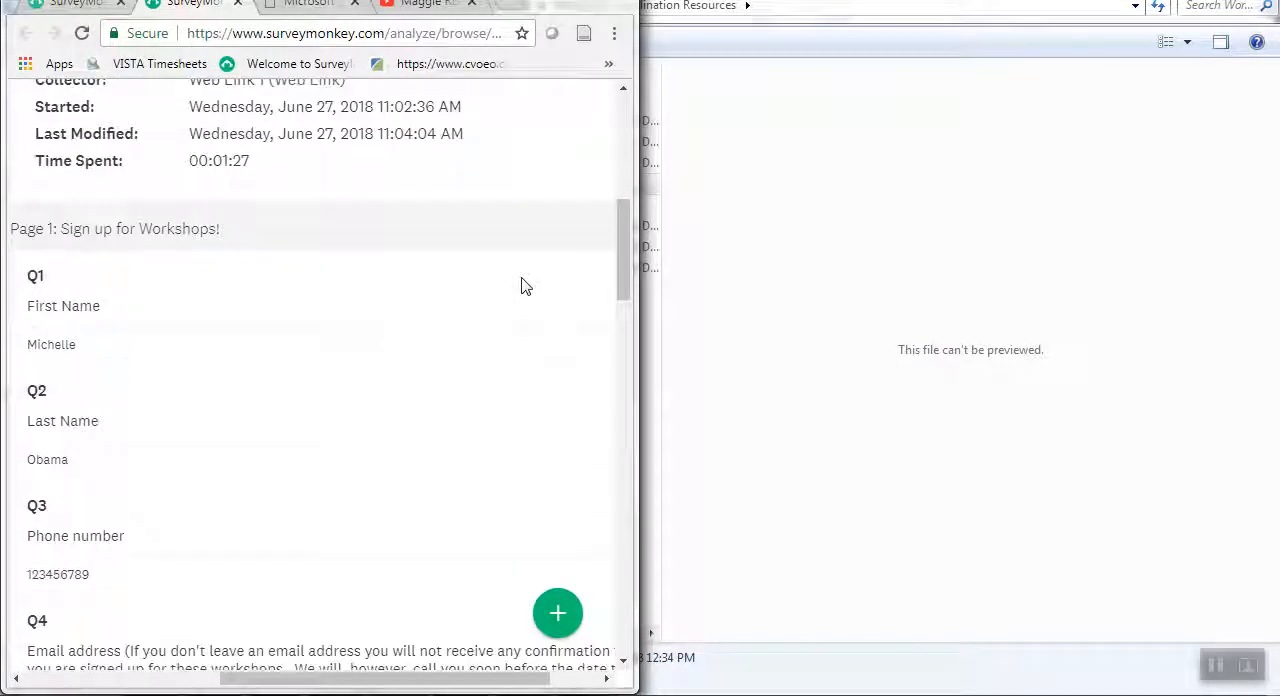
scroll(521, 286, "up", 1)
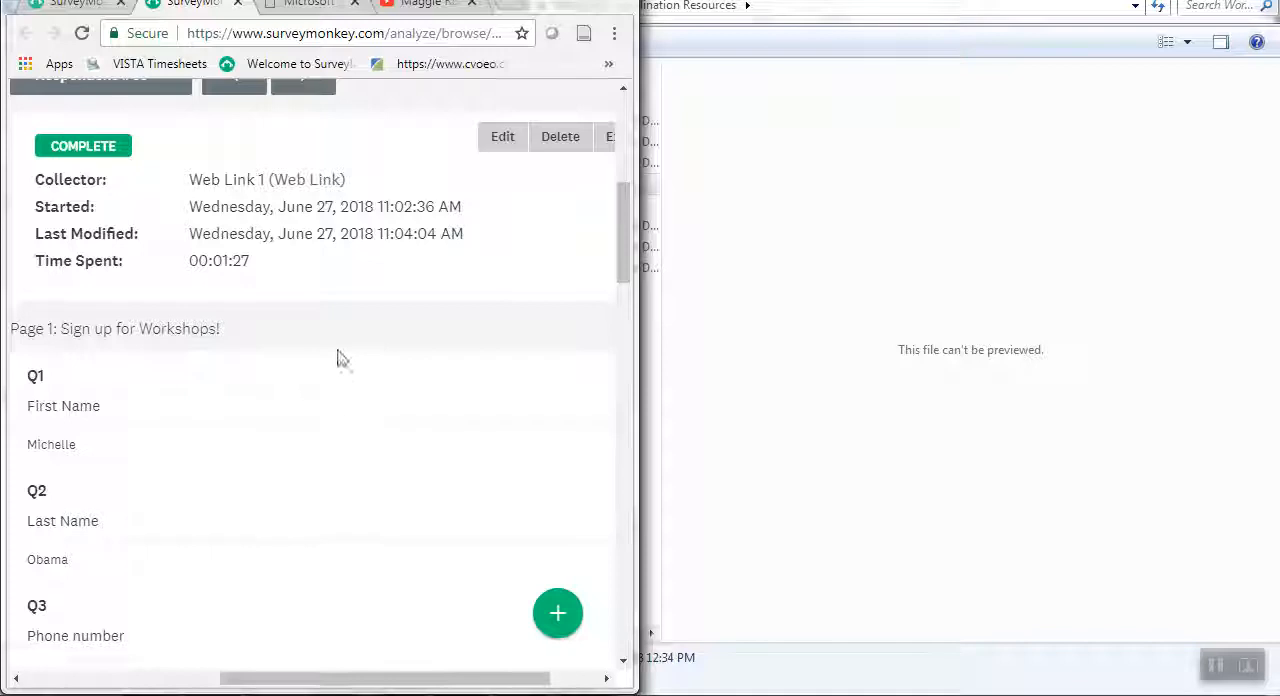
scroll(335, 375, "down", 2)
scroll(300, 395, "up", 1)
scroll(370, 487, "up", 2)
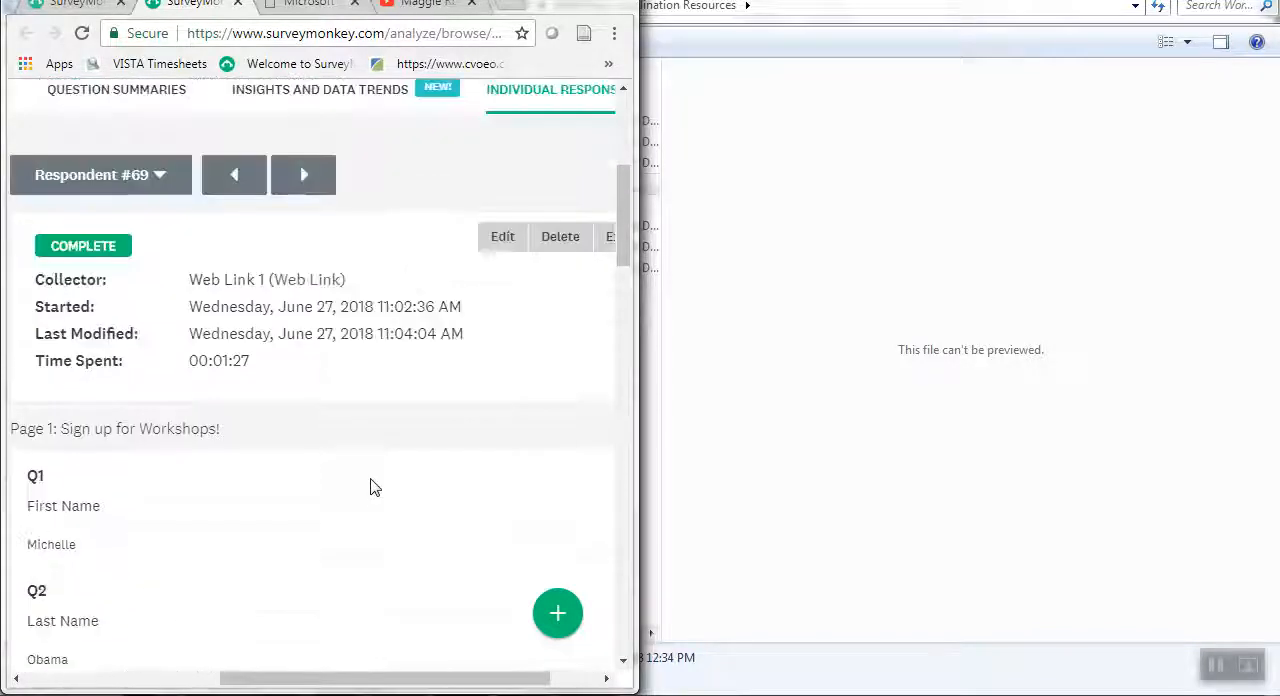
left_click(505, 248)
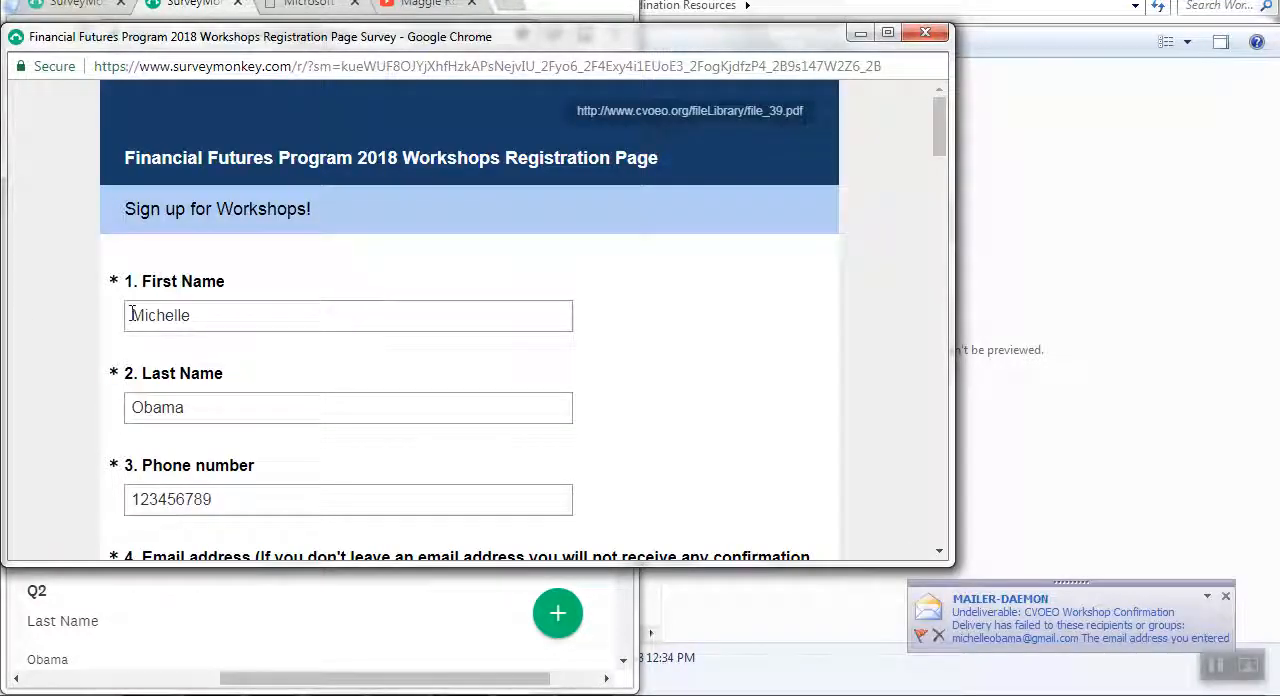
Put an "X" directly in front of the registrant's first name in question 1.
left_click(140, 314)
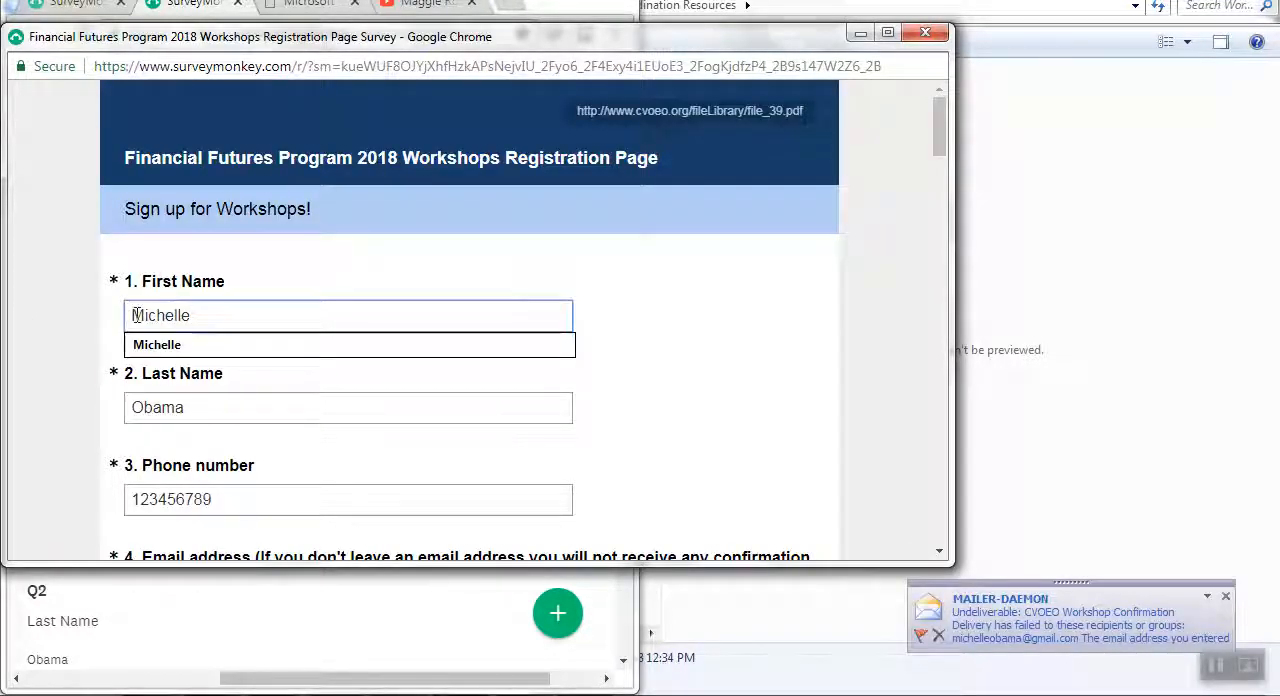
type("X")
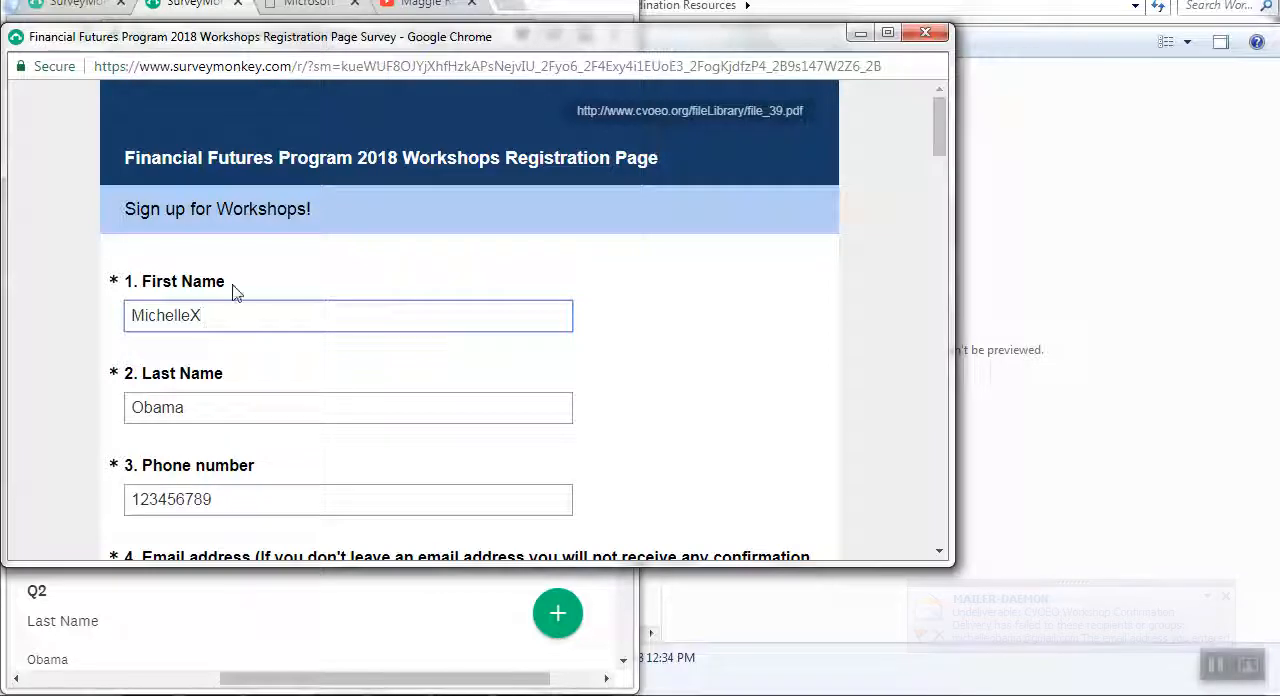
key("BackSpace")
key("Home")
type("X")
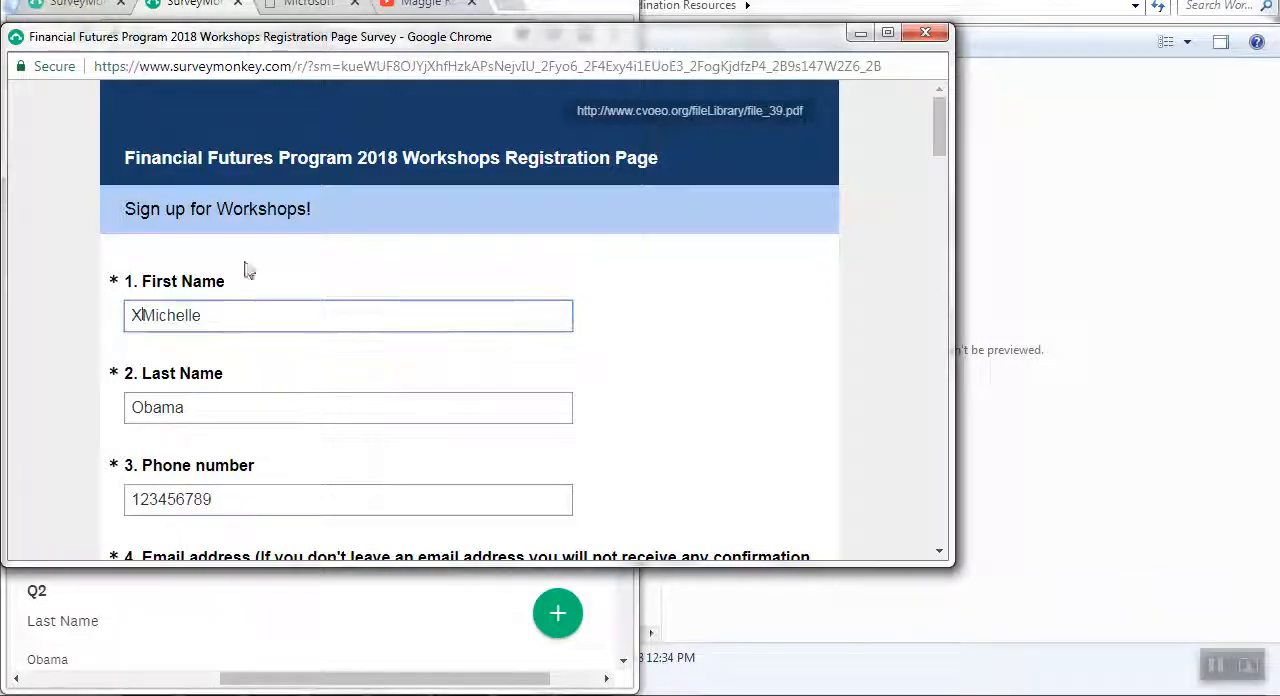
Submit the edited survey from its end and check the first name in the saved individual response.
scroll(694, 306, "down", 6)
scroll(694, 306, "down", 15)
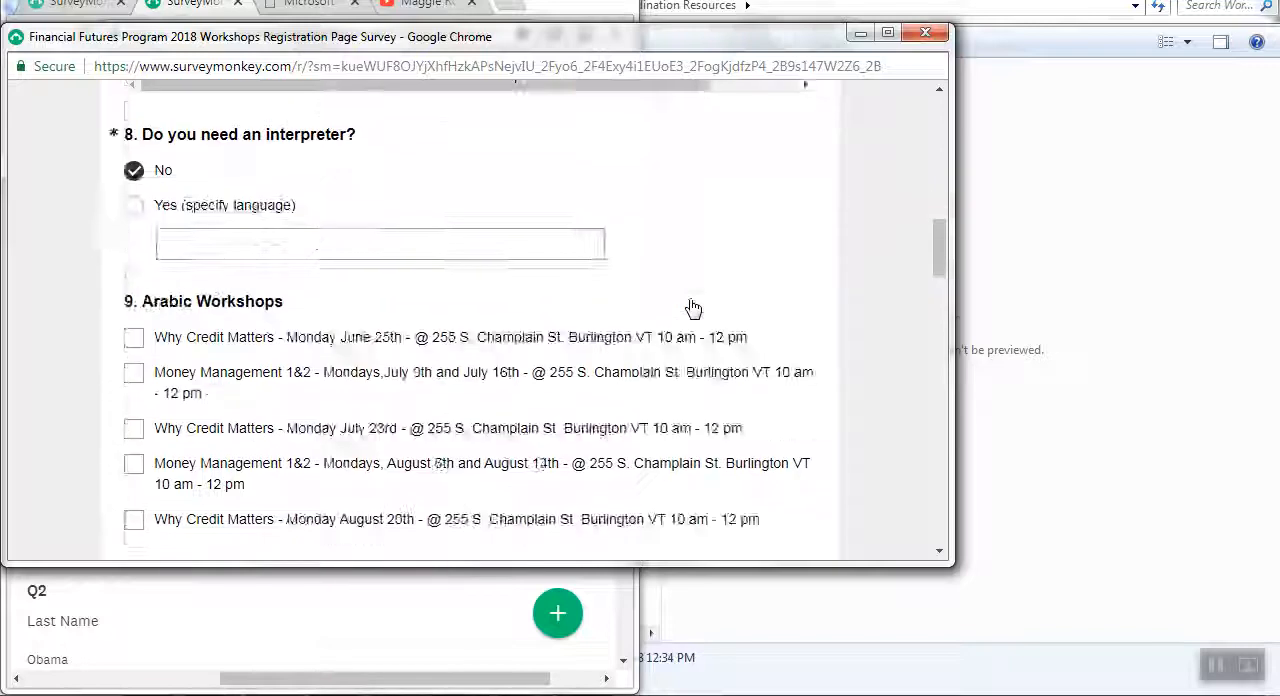
scroll(697, 317, "down", 10)
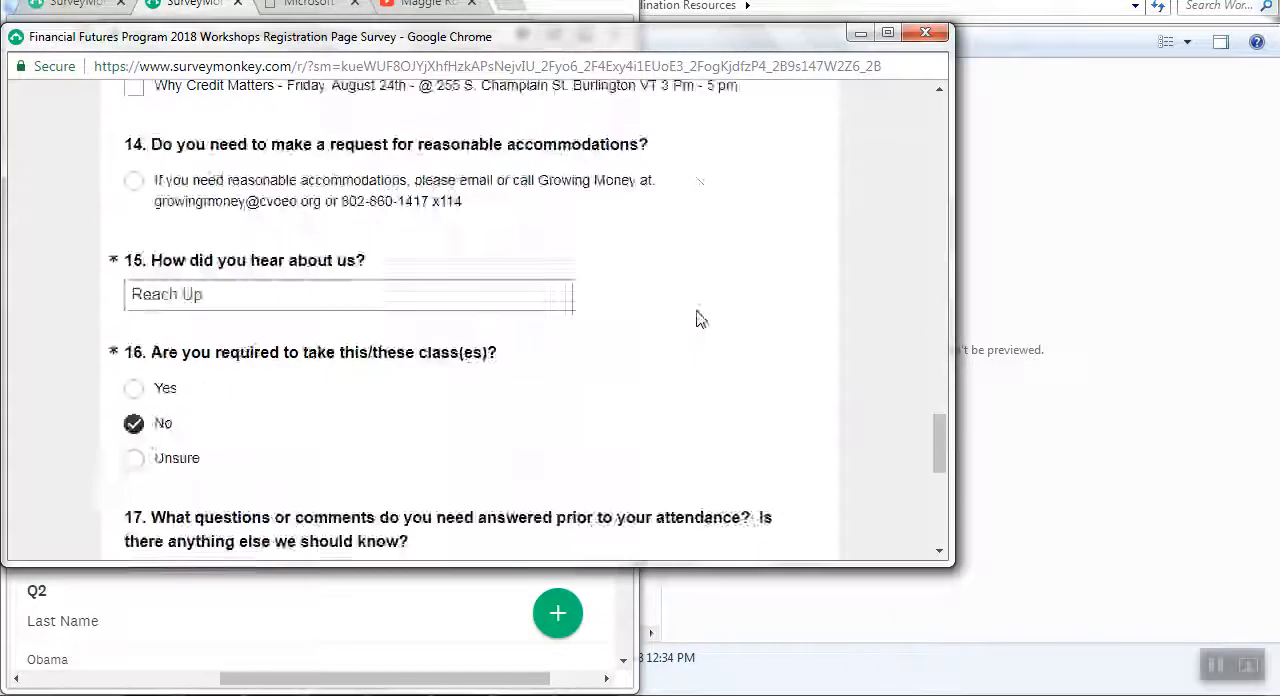
left_click(486, 188)
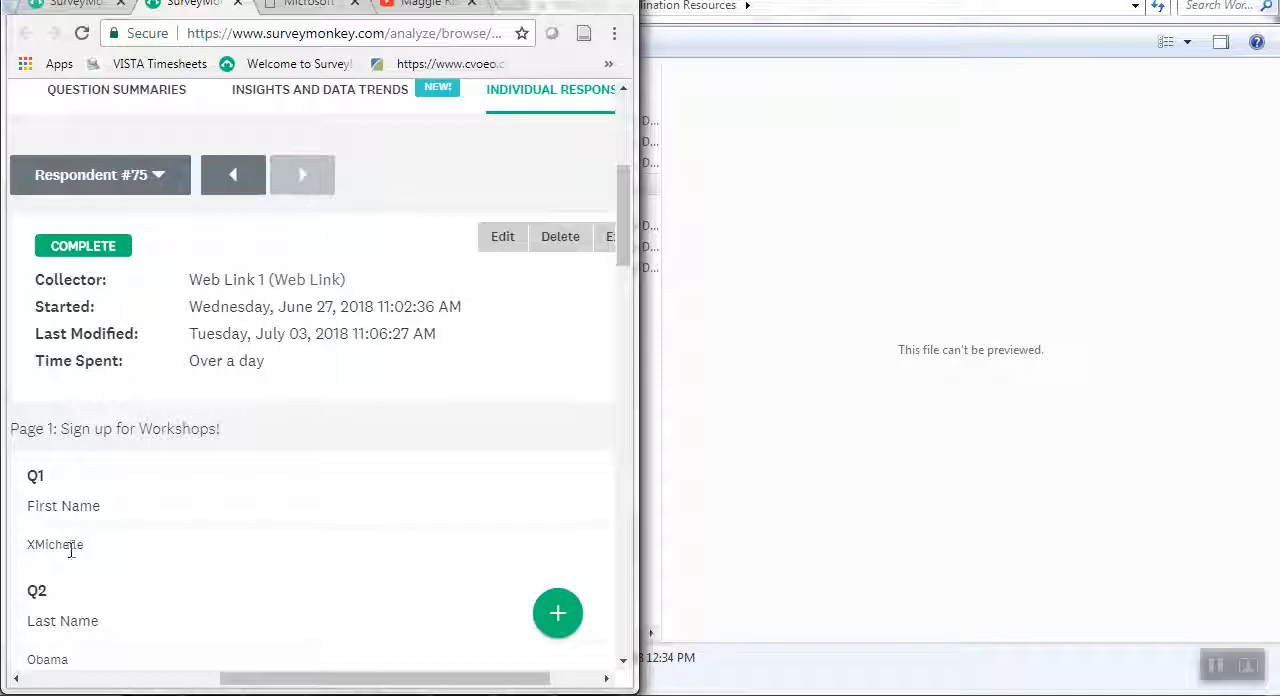
scroll(383, 436, "down", 3)
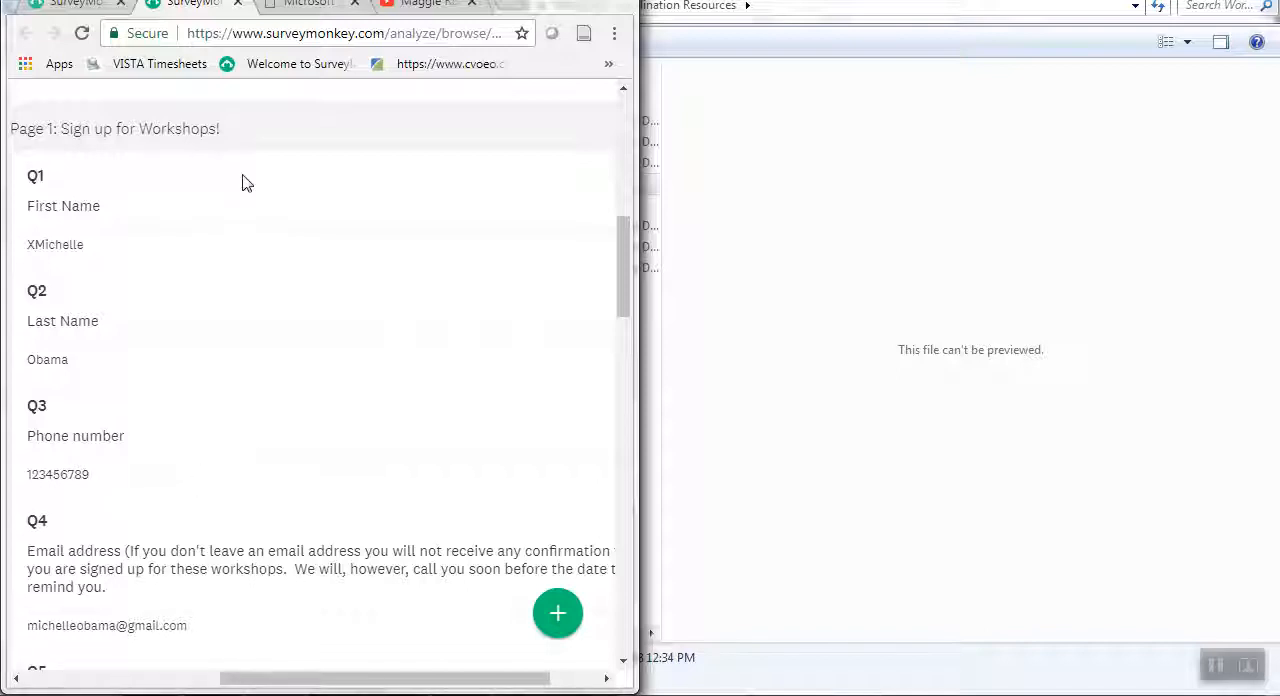
scroll(230, 200, "up", 1)
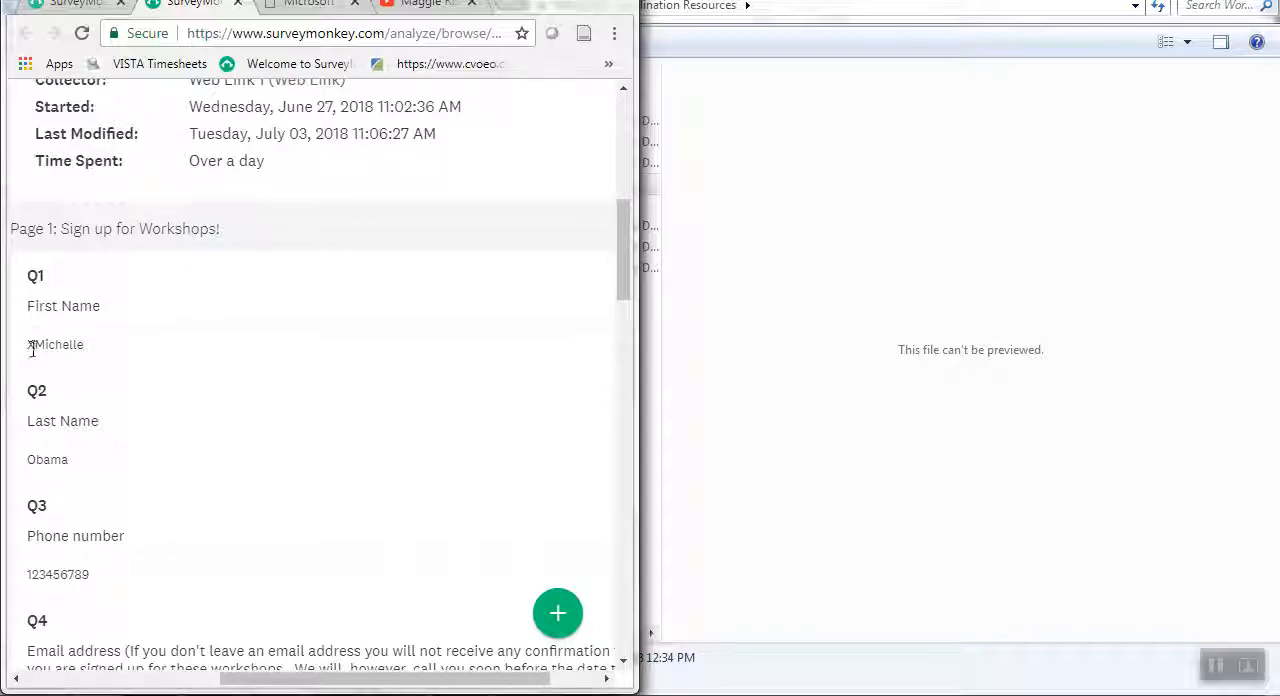